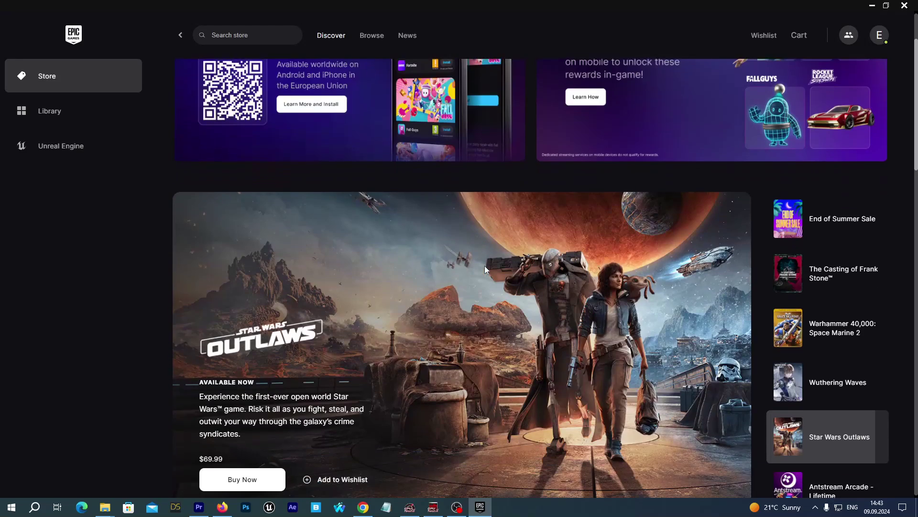
Browse the Epic Games Store's Discover page from the featured games through the deals, free games and top lists to the Trending section.
scroll(484, 266, down, 3)
scroll(485, 267, down, 4)
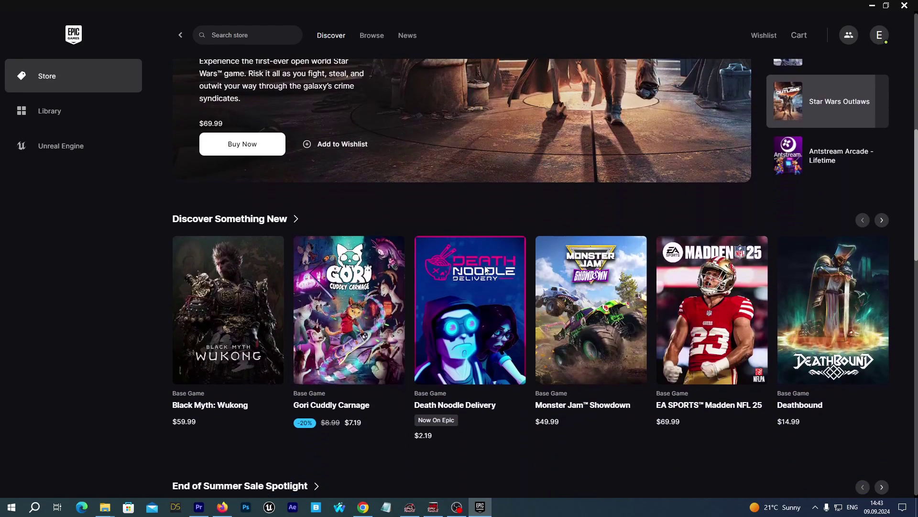
scroll(486, 269, down, 5)
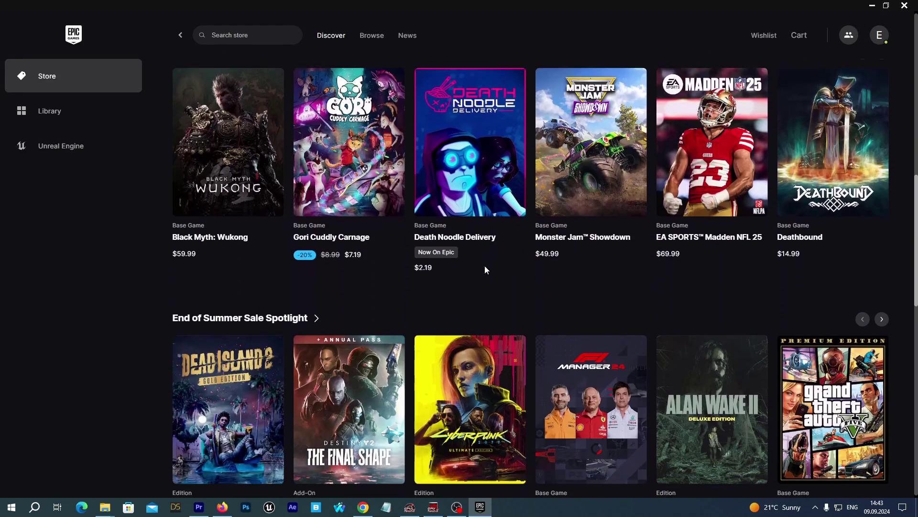
scroll(485, 273, down, 2)
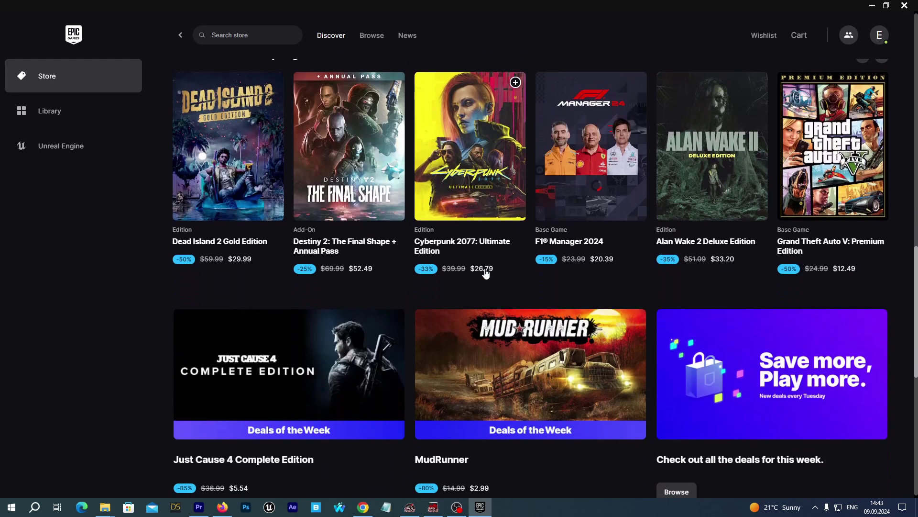
scroll(486, 273, down, 3)
scroll(486, 273, down, 2)
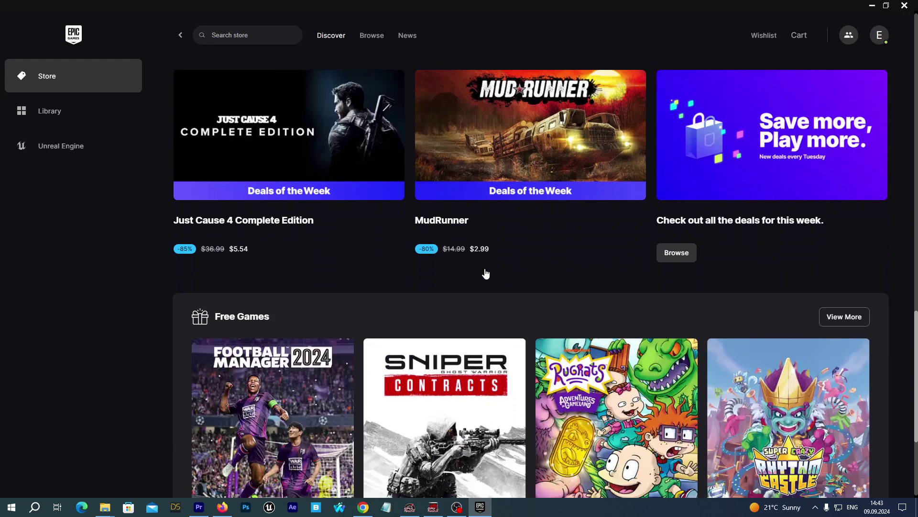
scroll(485, 272, down, 5)
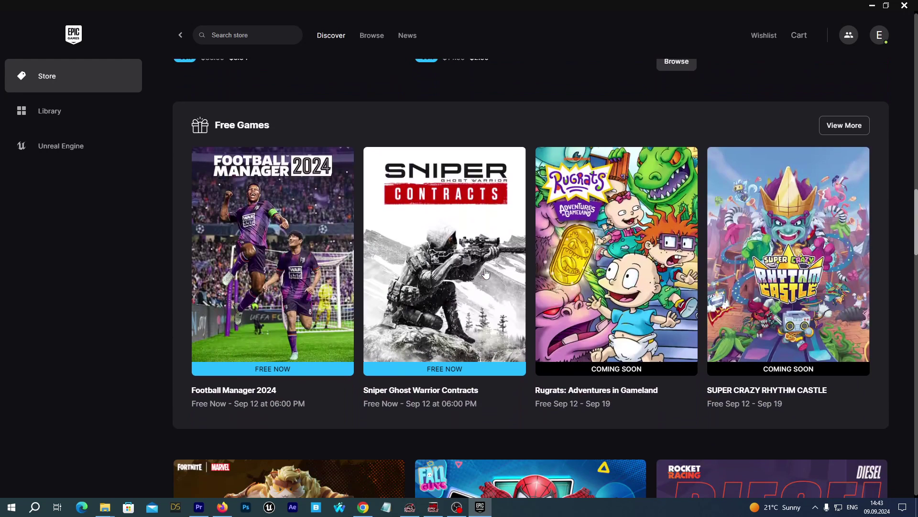
scroll(486, 272, down, 5)
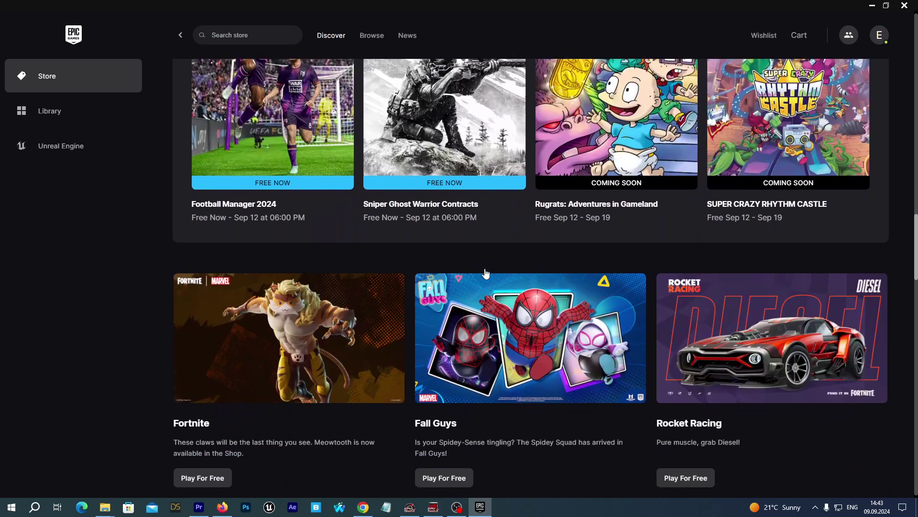
scroll(485, 273, down, 5)
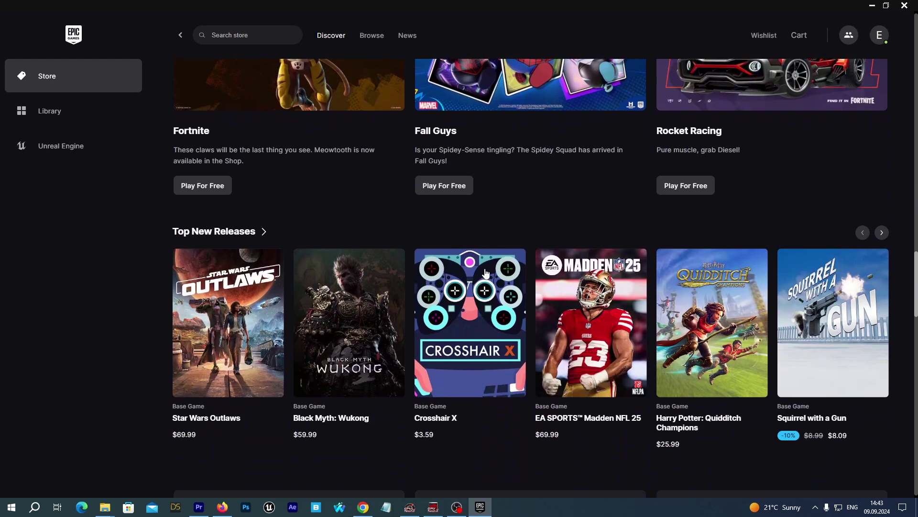
scroll(486, 272, down, 4)
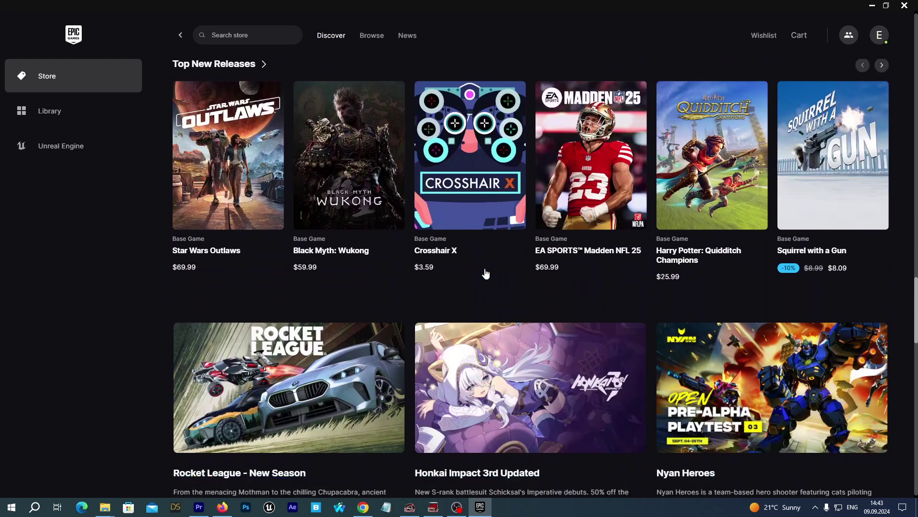
scroll(486, 273, down, 5)
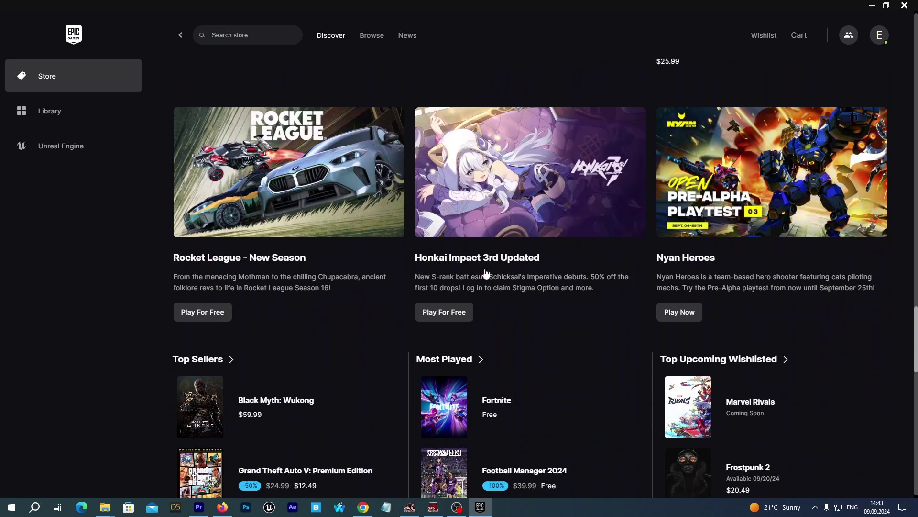
scroll(486, 273, down, 5)
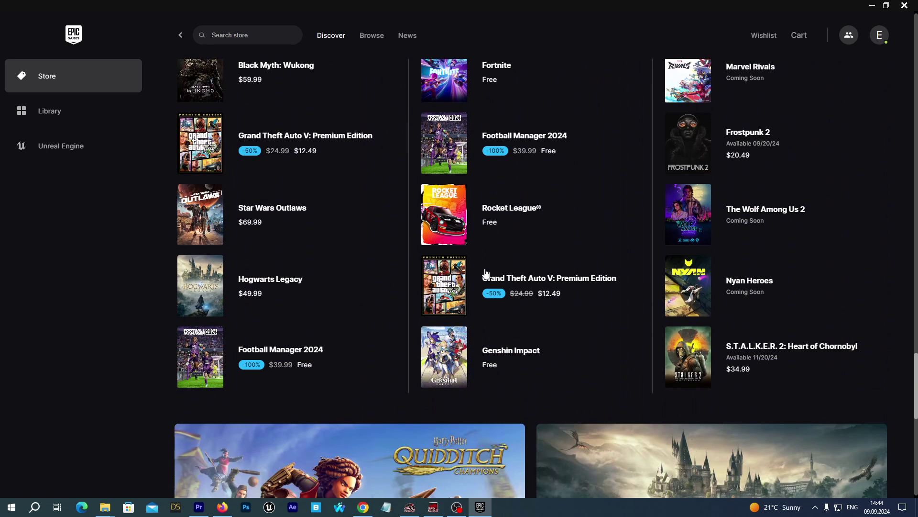
scroll(486, 273, down, 6)
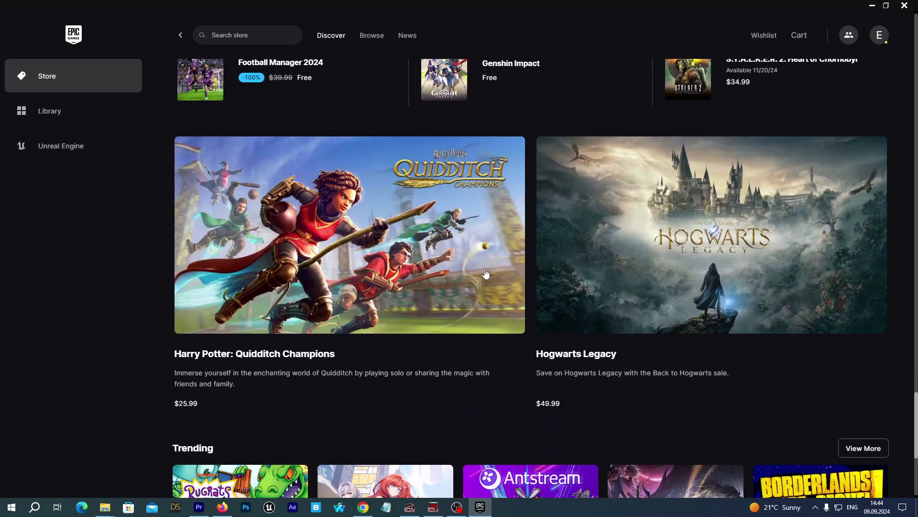
scroll(486, 273, down, 4)
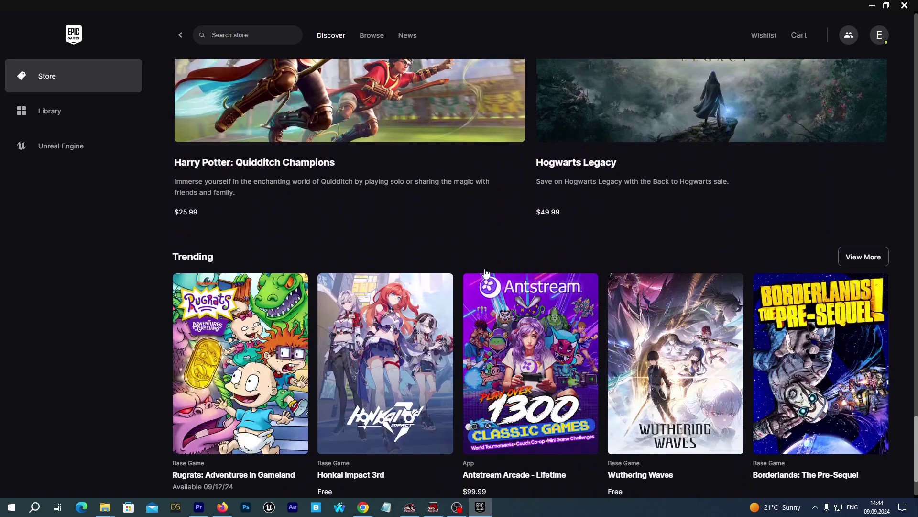
scroll(486, 272, down, 2)
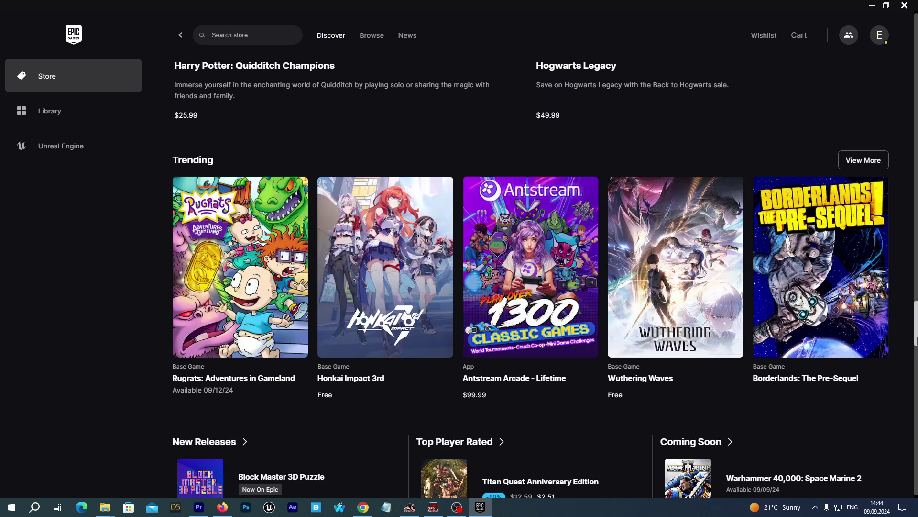
Return to the start of the Discover page and open the End of Summer Sale offers to view the discounted games.
drag(915, 340, 914, 74)
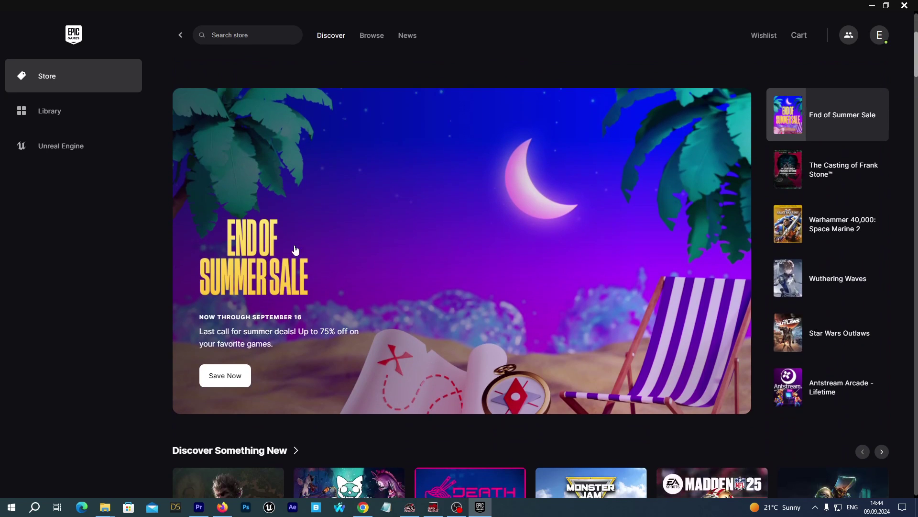
click(231, 377)
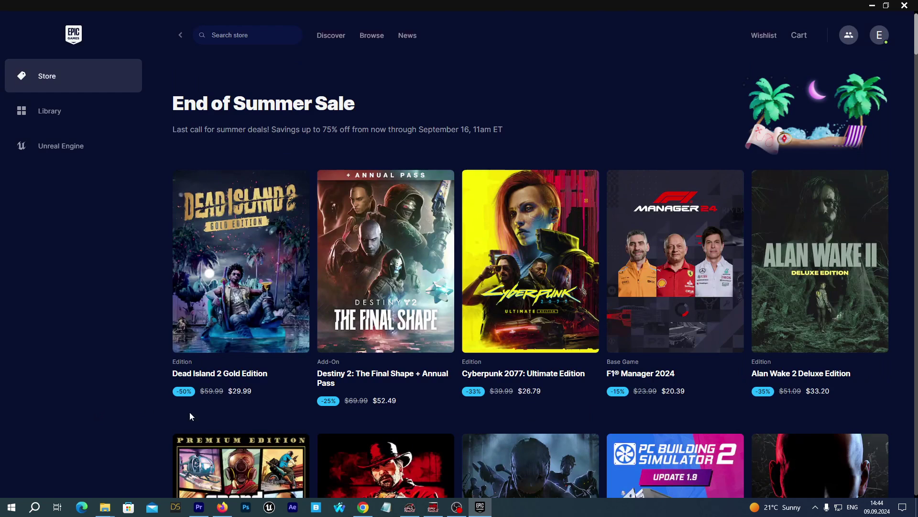
scroll(202, 410, down, 3)
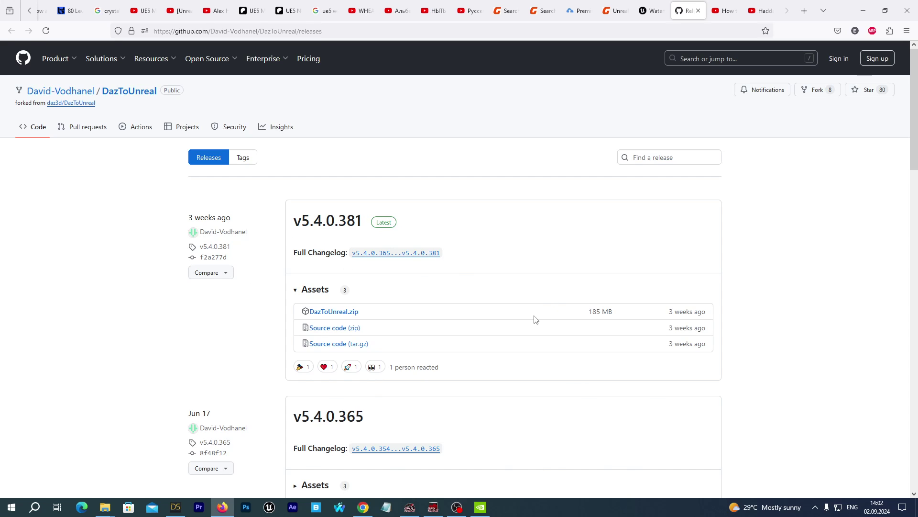
Download DazToUnreal.zip from the v5.4.0.381 release on GitHub into the Downloads folder, replacing the existing copy.
click(324, 314)
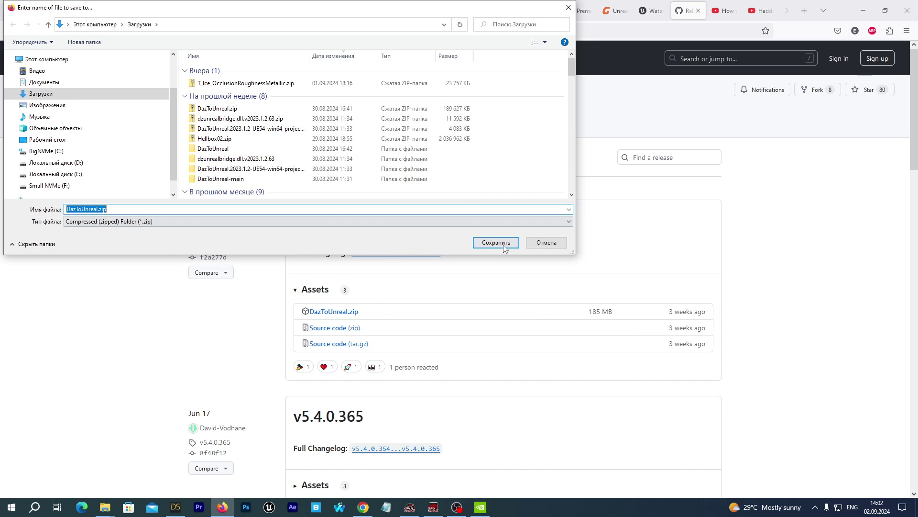
click(495, 243)
click(530, 252)
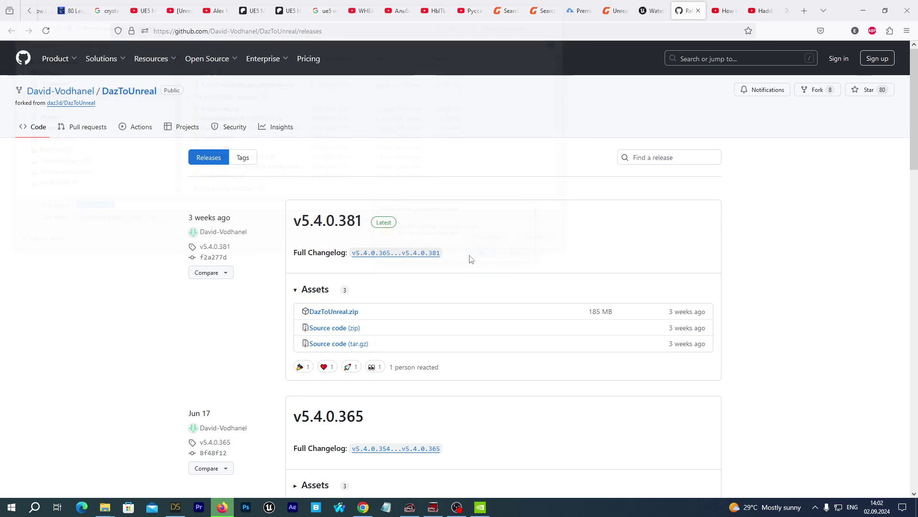
Show the downloaded DazToUnreal.zip in its folder and extract it with 7-Zip into a DazToUnreal subfolder, overwriting existing files.
click(834, 59)
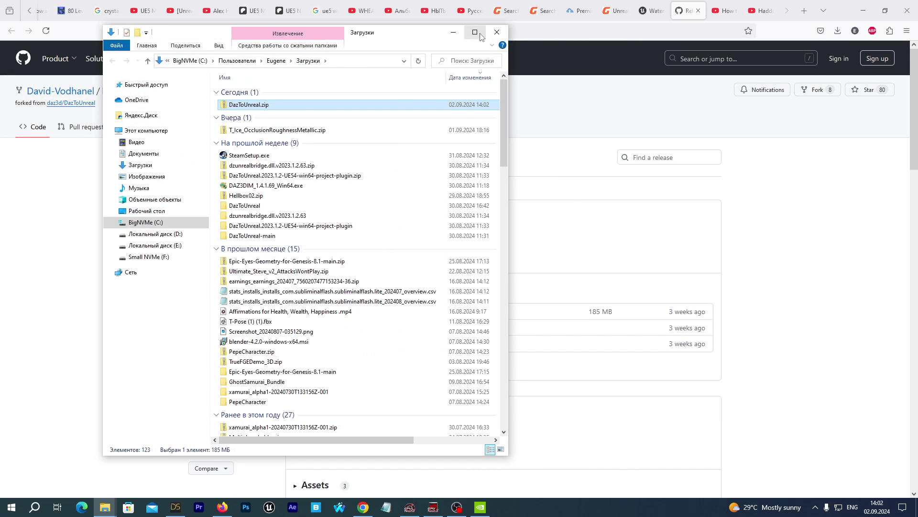
click(475, 32)
right_click(151, 76)
mouse_move(201, 131)
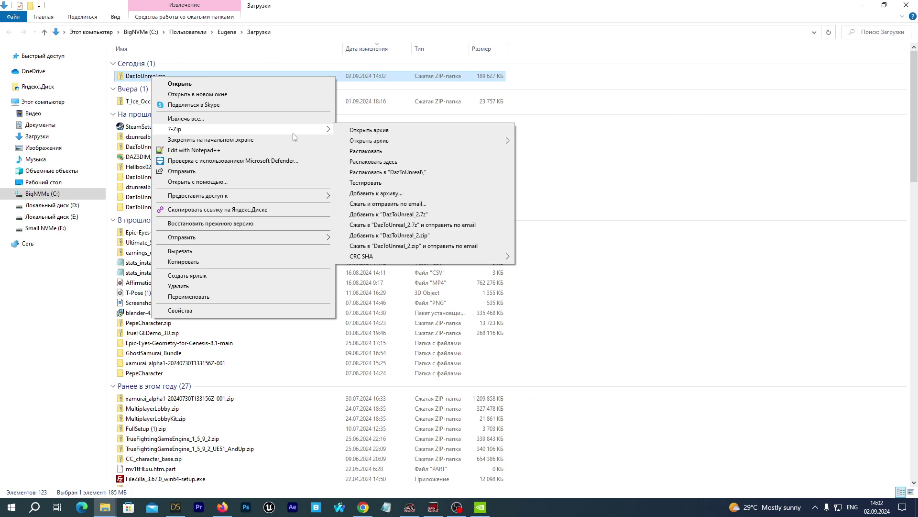
click(397, 173)
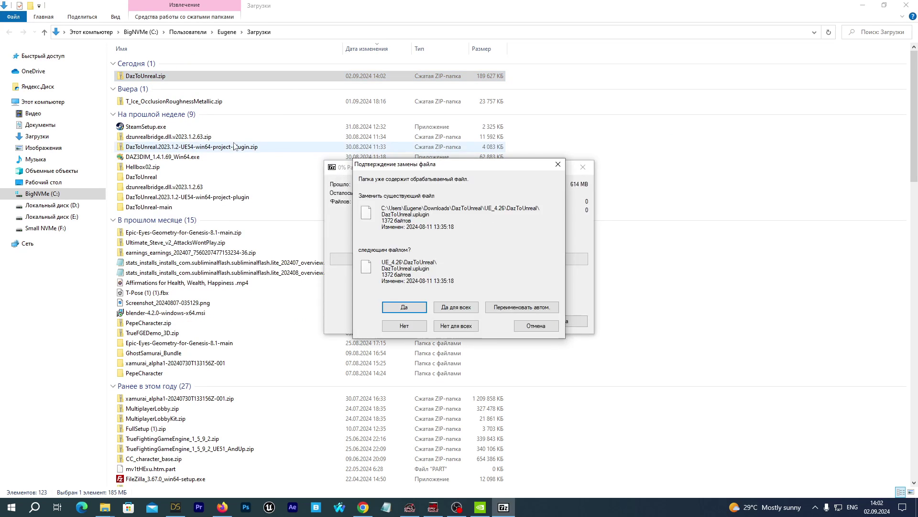
key(Return)
Open the Resources folder of the UE_5.4 plugin inside the extracted DazToUnreal folder.
double_click(143, 177)
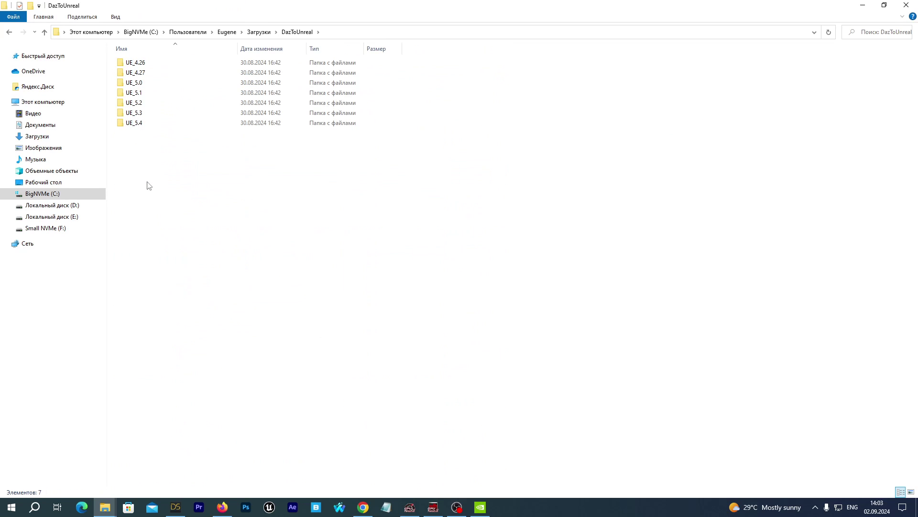
double_click(133, 123)
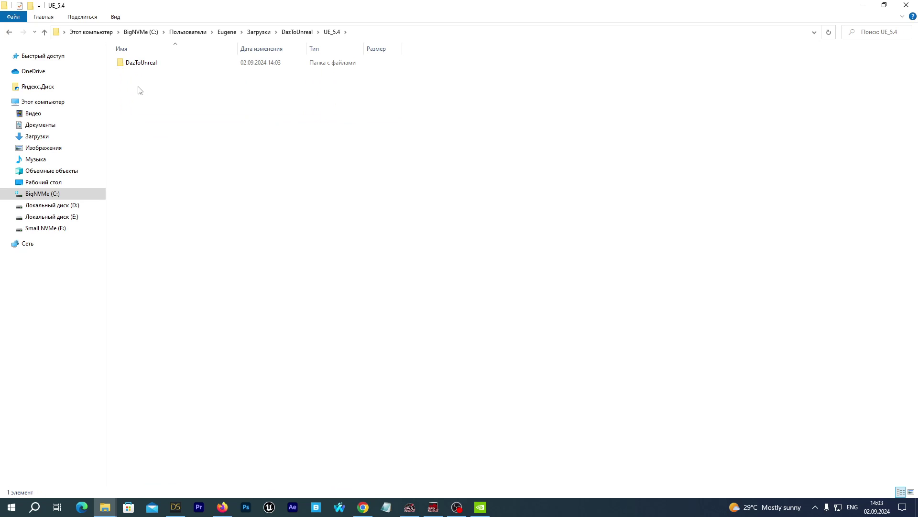
double_click(132, 63)
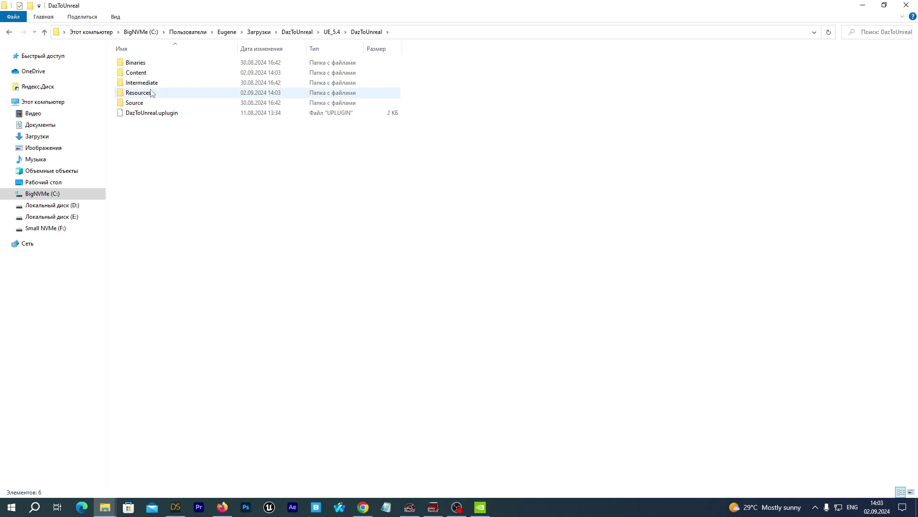
double_click(137, 93)
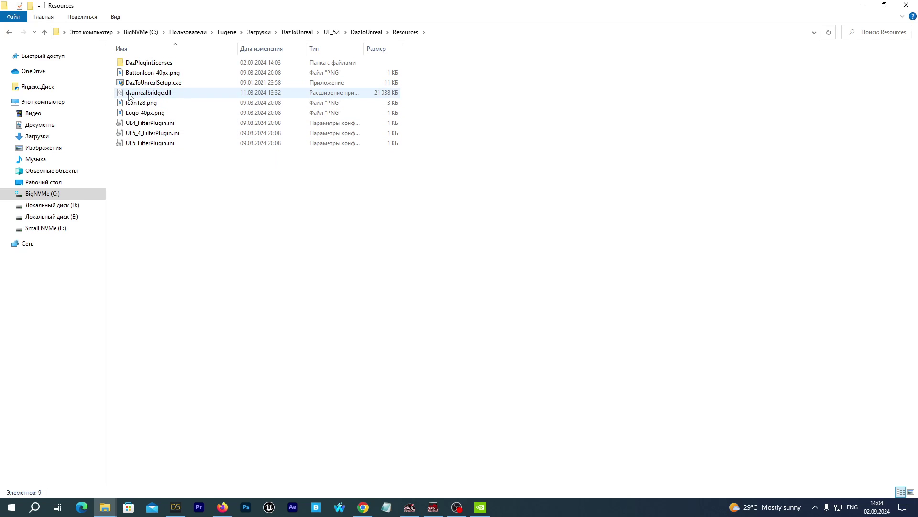
Copy the dzunrealbridge.dll file from the plugin's Resources folder.
mouse_move(139, 97)
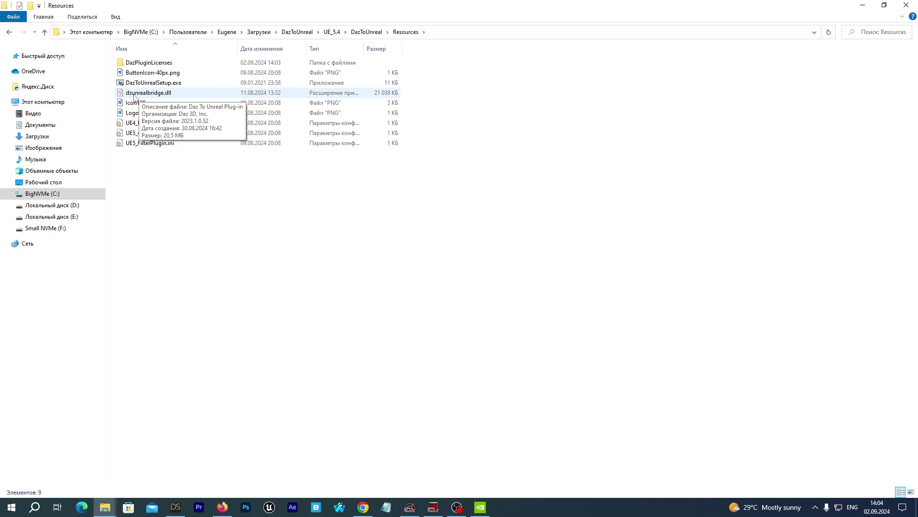
click(134, 98)
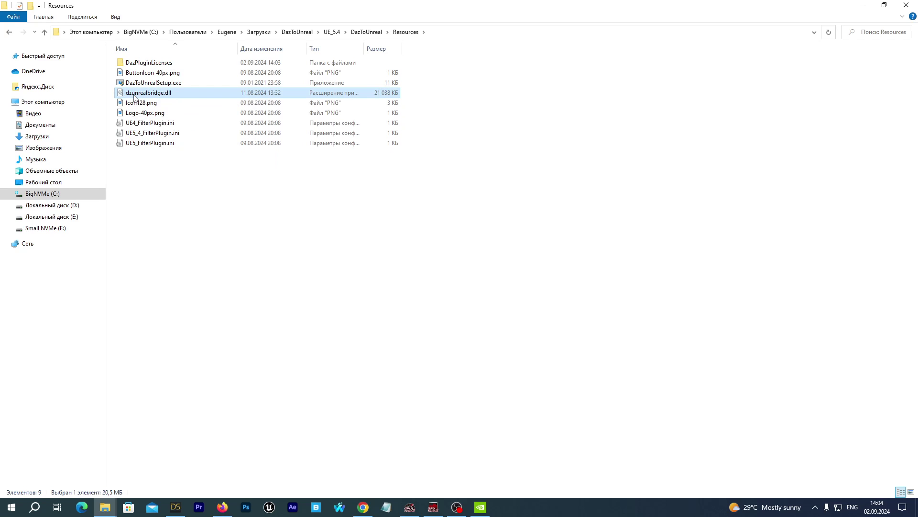
right_click(150, 96)
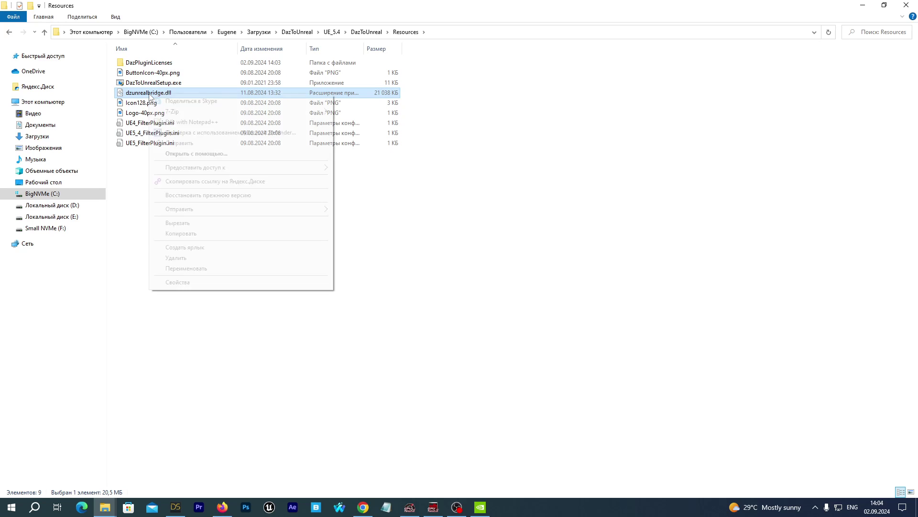
click(182, 236)
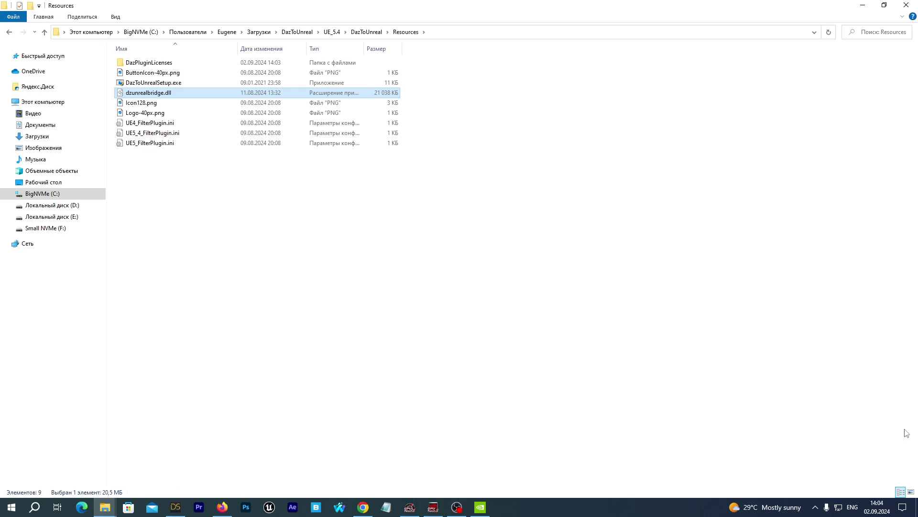
Open the Daz Studio installation folder, Program Files\DAZ 3D\DAZStudio4 on drive C, in a new maximized File Explorer window.
key(super+d)
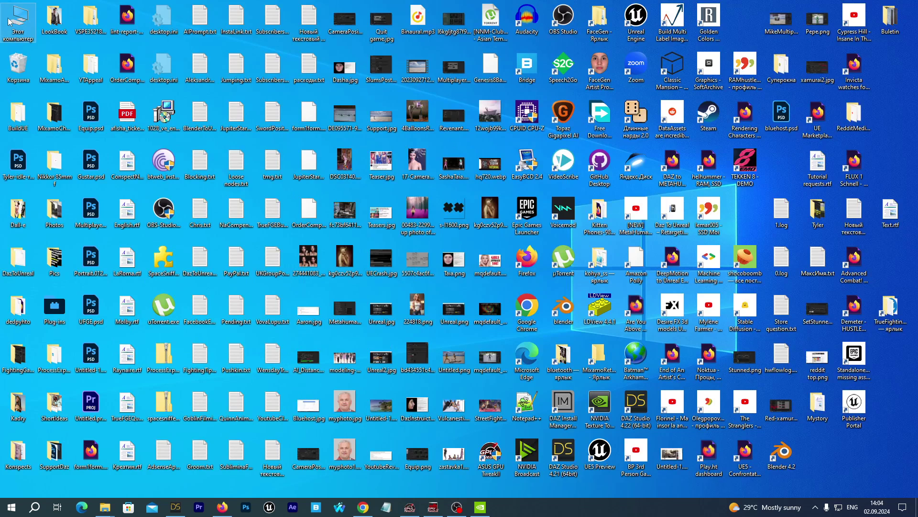
key(super+e)
double_click(282, 232)
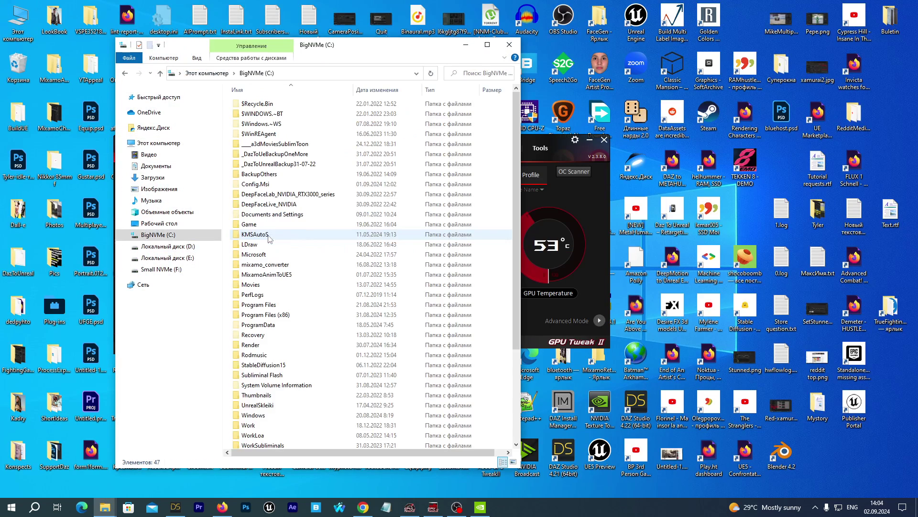
click(488, 45)
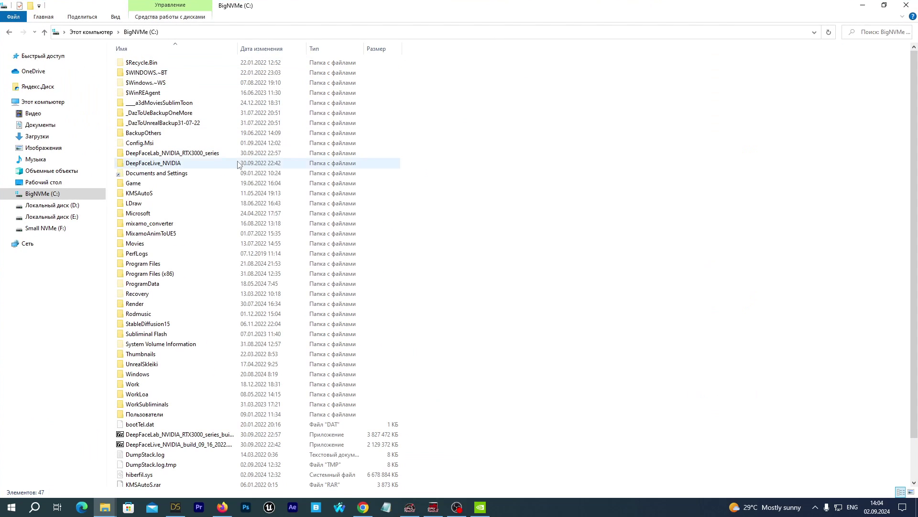
double_click(182, 263)
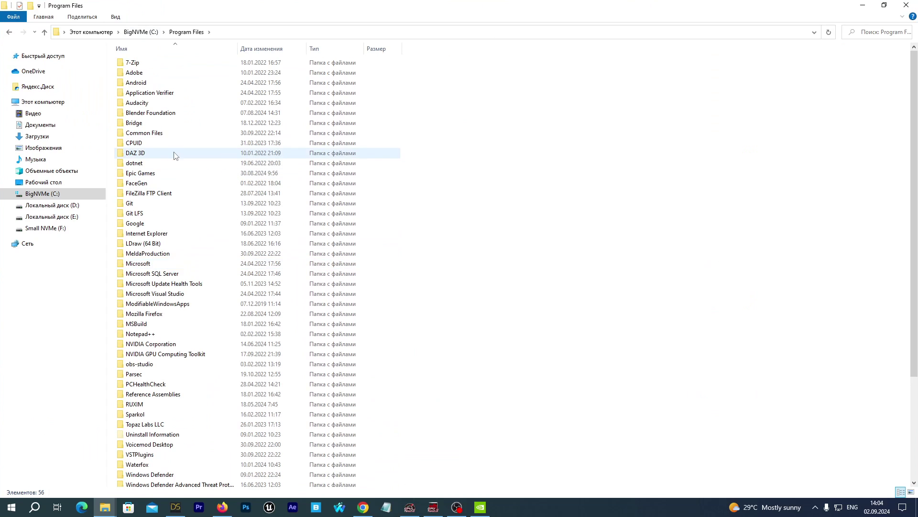
double_click(139, 153)
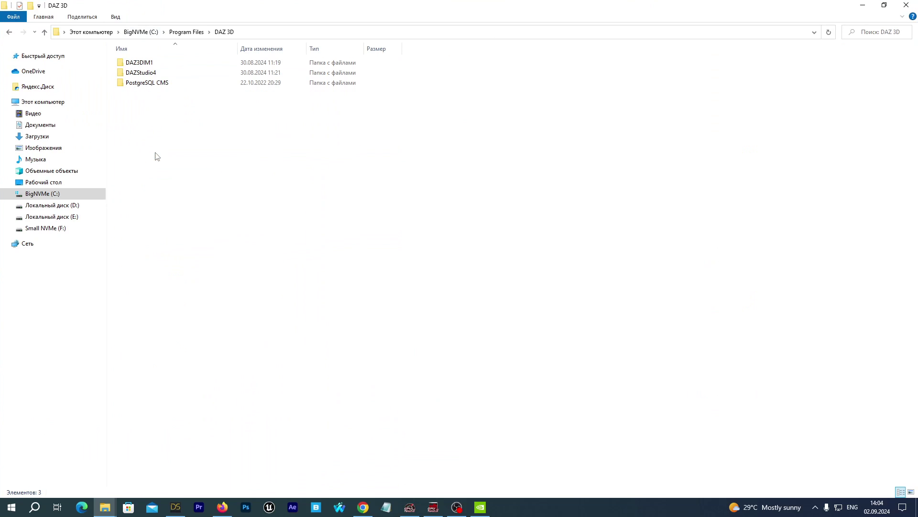
double_click(133, 73)
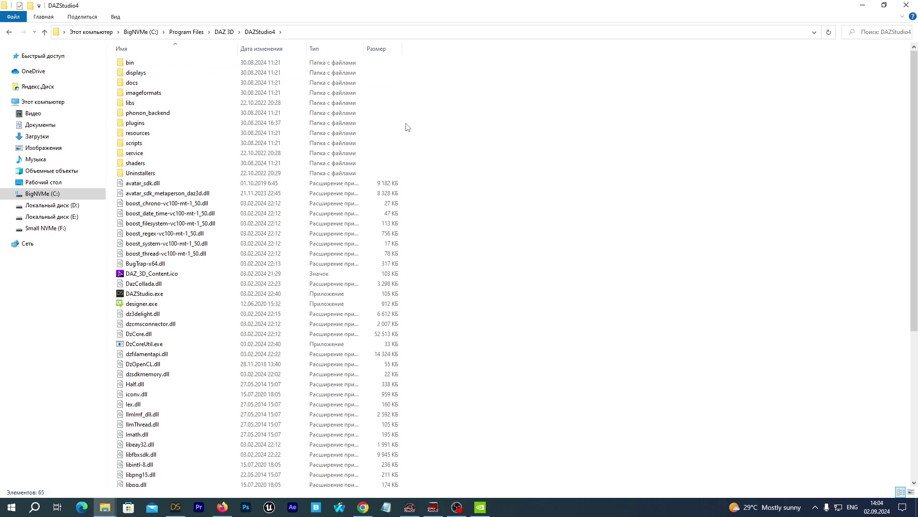
Try to paste dzunrealbridge.dll into Daz Studio's plugins folder, replacing the existing file but skipping the administrator-rights request.
double_click(161, 123)
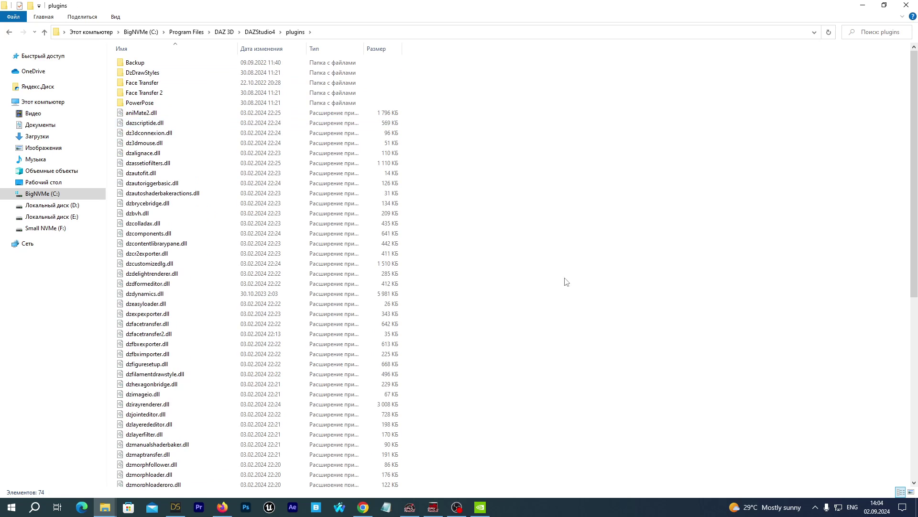
right_click(472, 263)
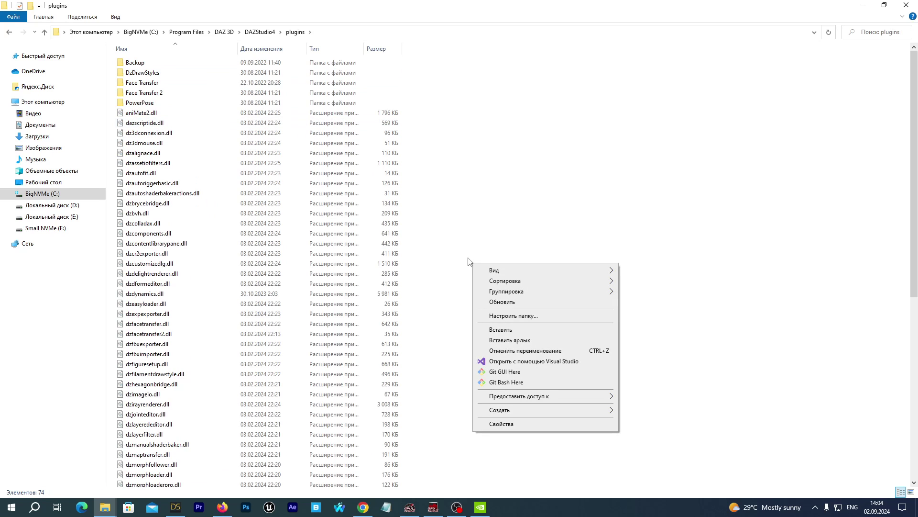
click(498, 330)
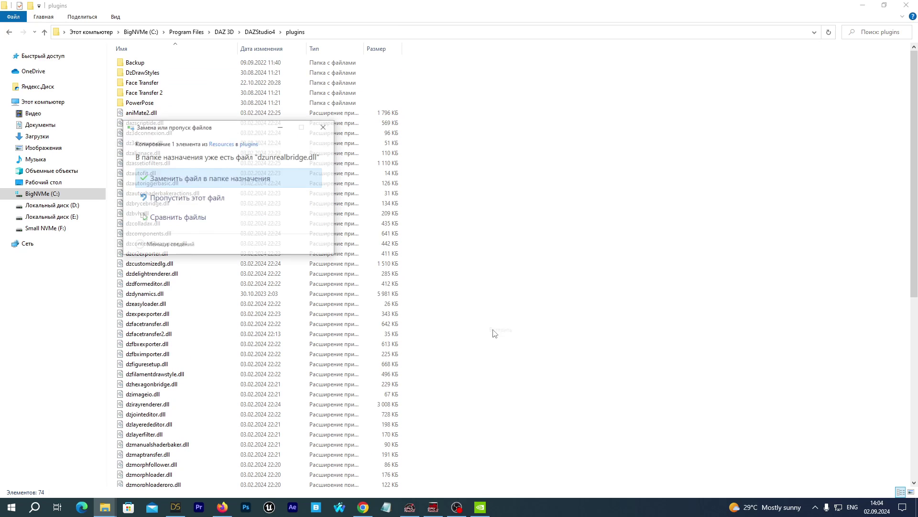
click(169, 180)
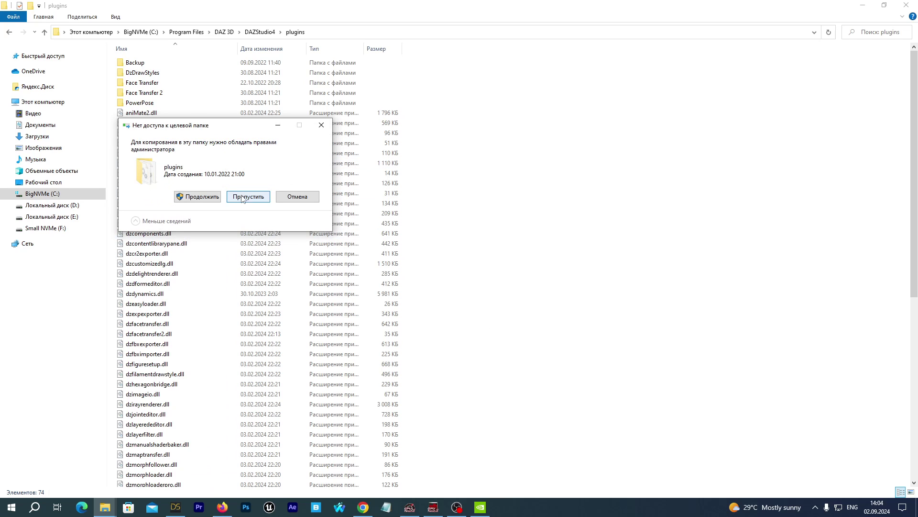
click(244, 197)
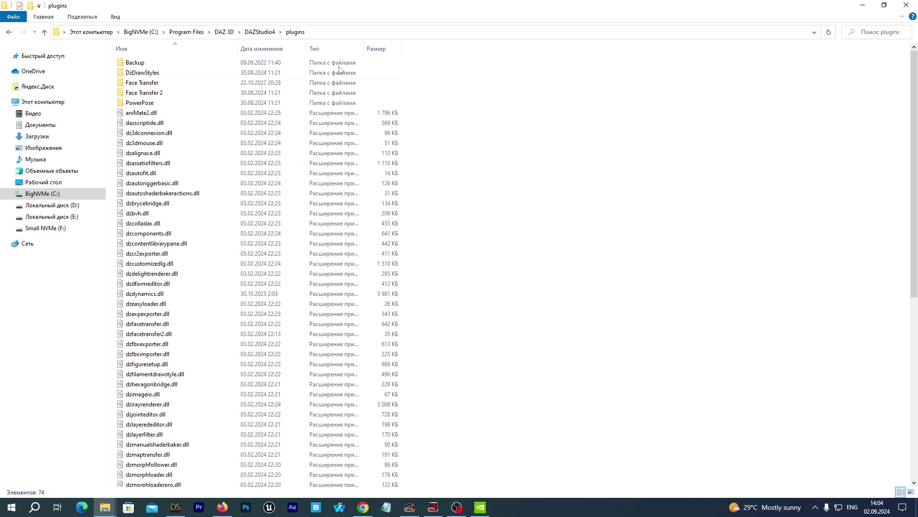
Copy the DazToUnreal plugin folder from Downloads\DazToUnreal\UE_5.4.
click(86, 32)
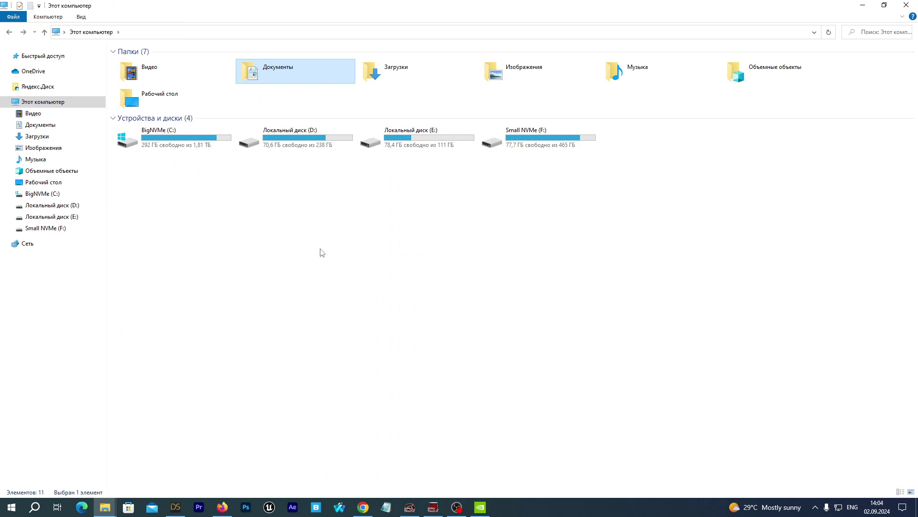
double_click(390, 72)
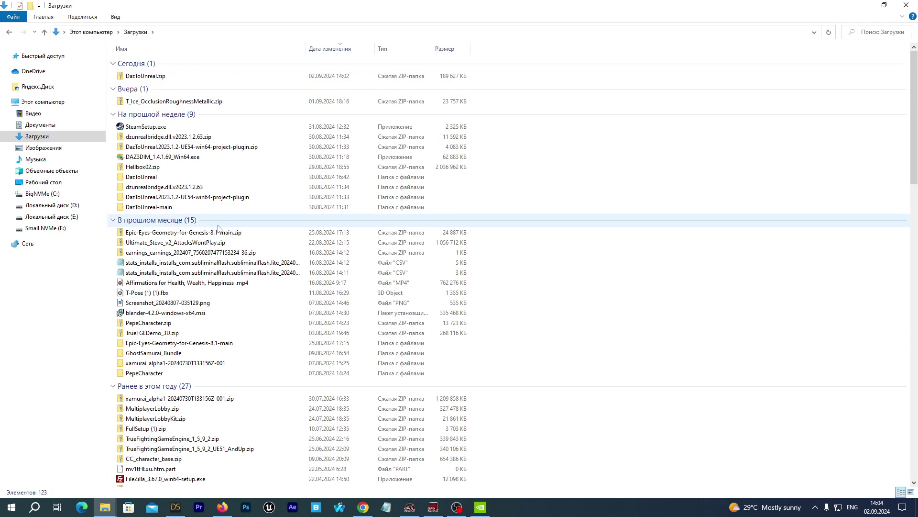
double_click(140, 177)
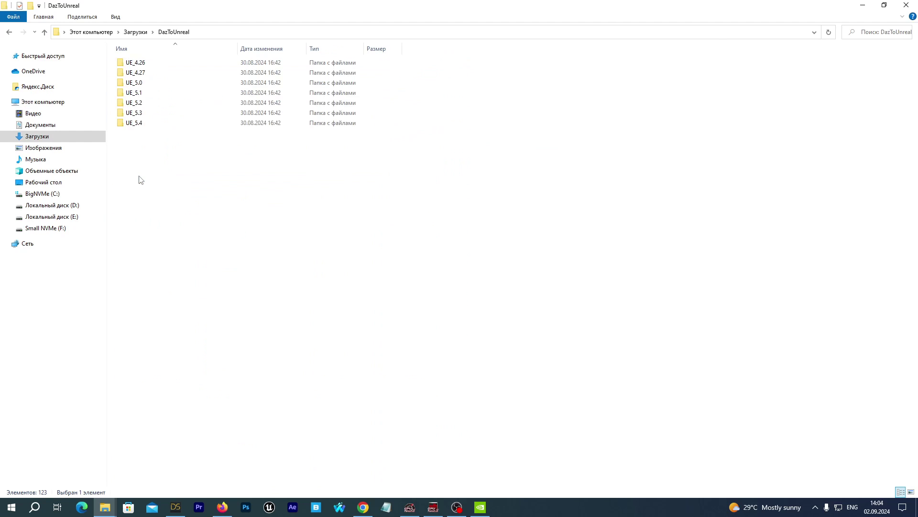
double_click(131, 126)
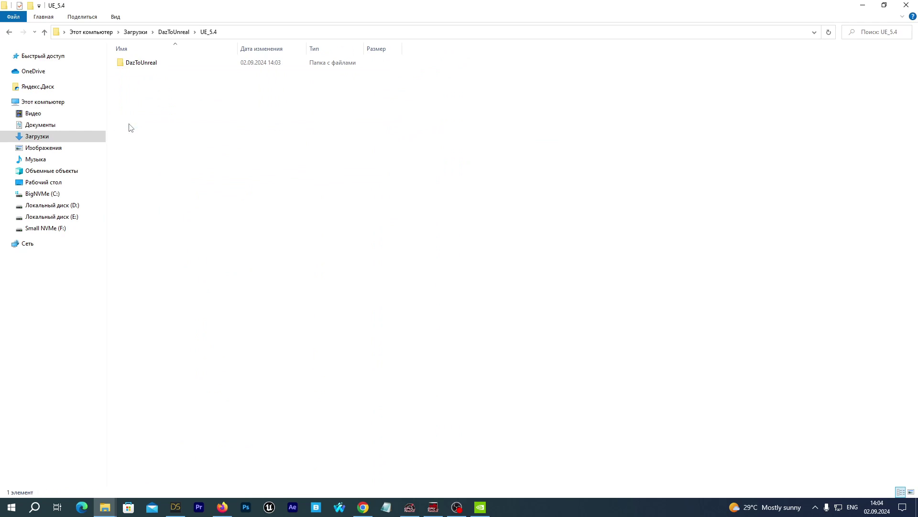
click(130, 66)
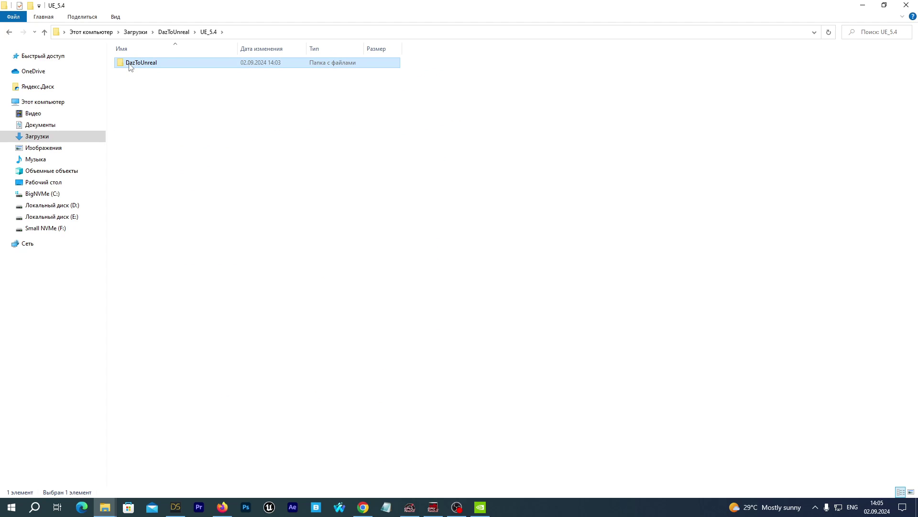
right_click(130, 66)
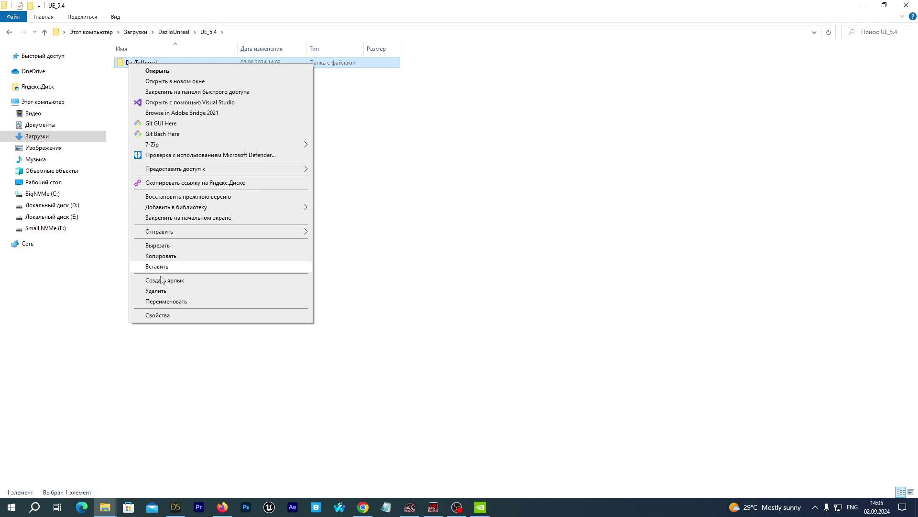
click(162, 256)
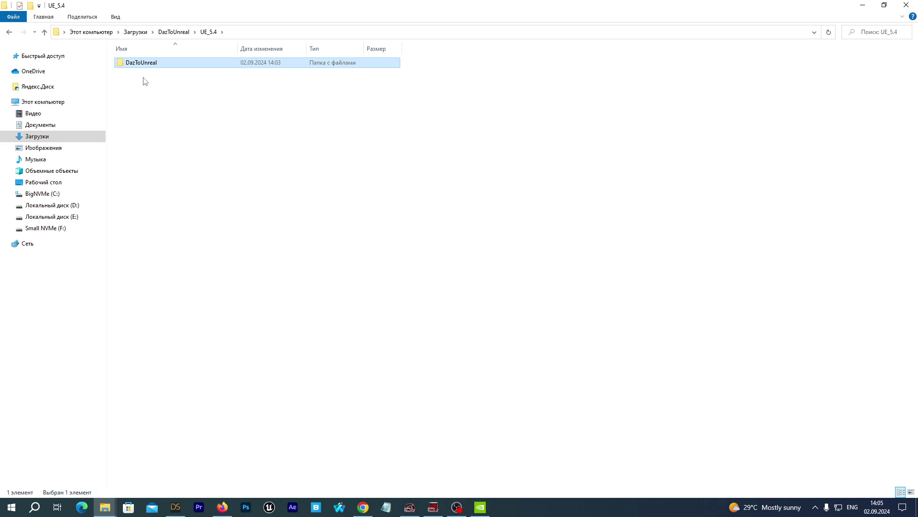
Paste the copied DazToUnreal folder into Program Files\Epic Games\UE_5.4\Engine\Plugins on drive C.
click(91, 31)
double_click(143, 136)
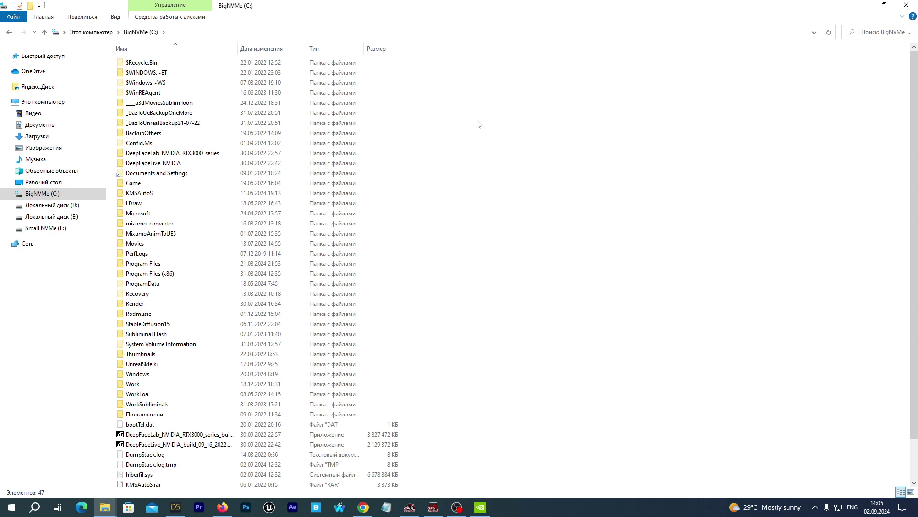
double_click(135, 266)
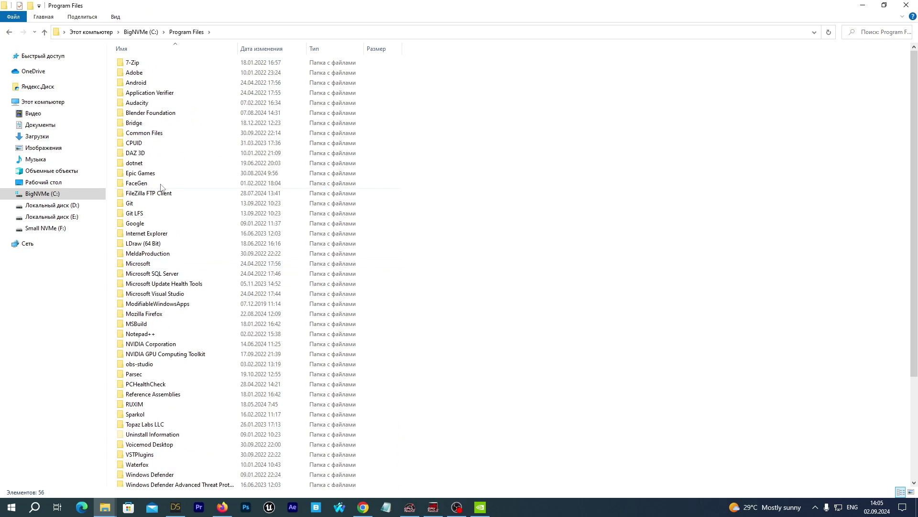
double_click(146, 177)
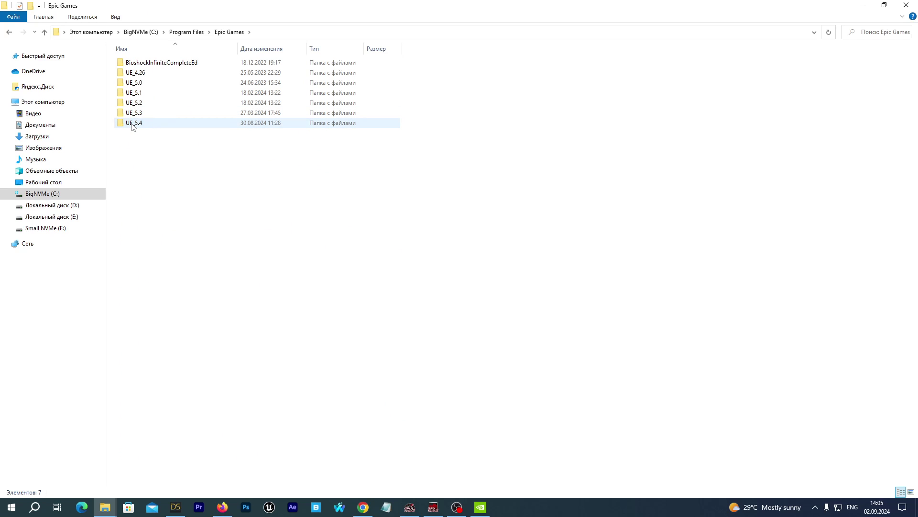
double_click(133, 123)
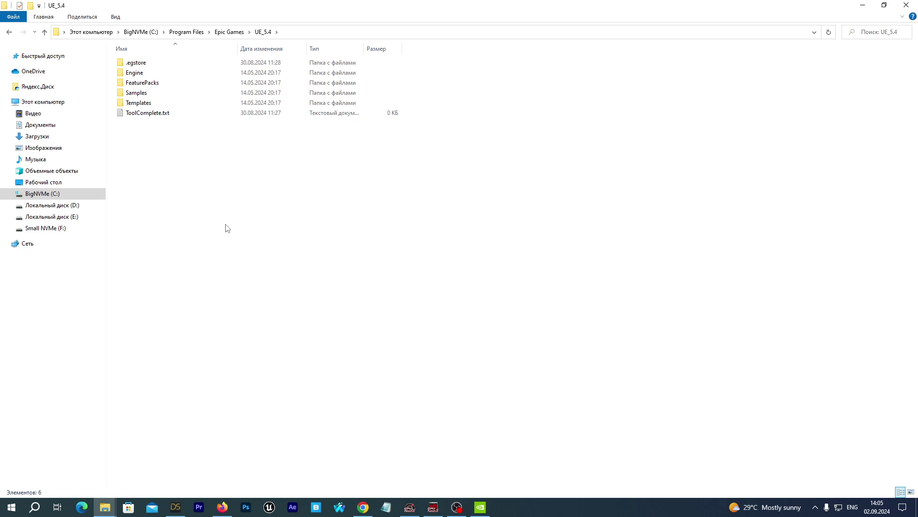
double_click(135, 73)
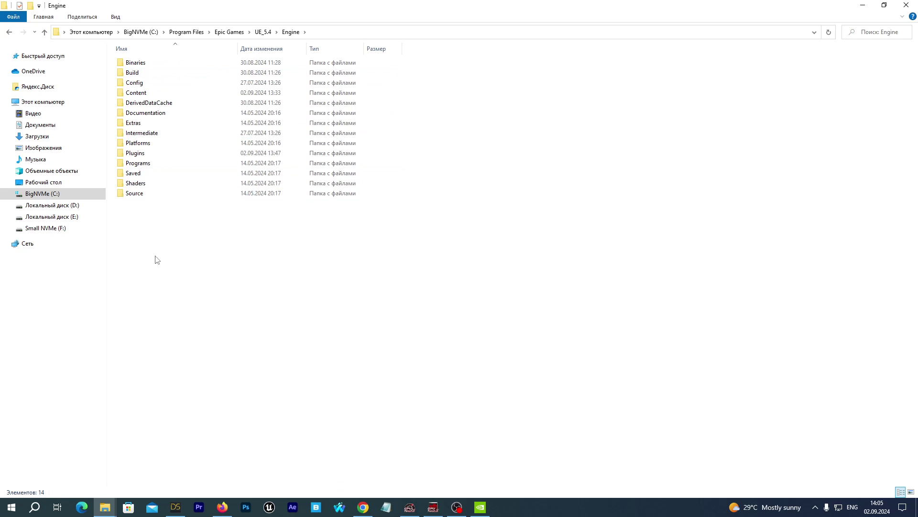
double_click(138, 154)
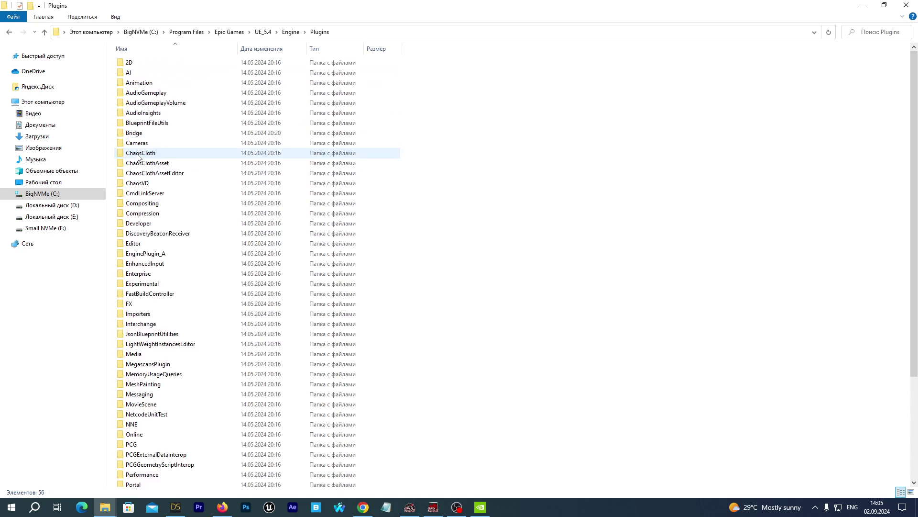
right_click(637, 335)
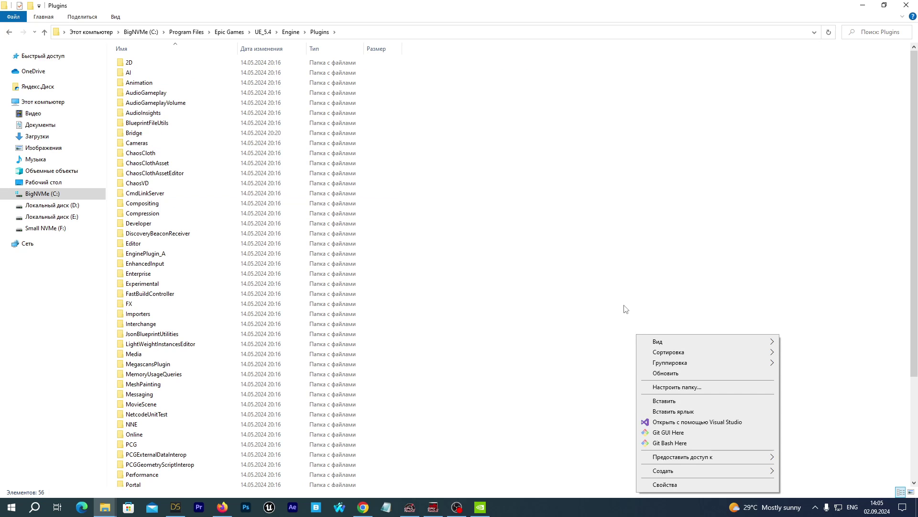
click(646, 400)
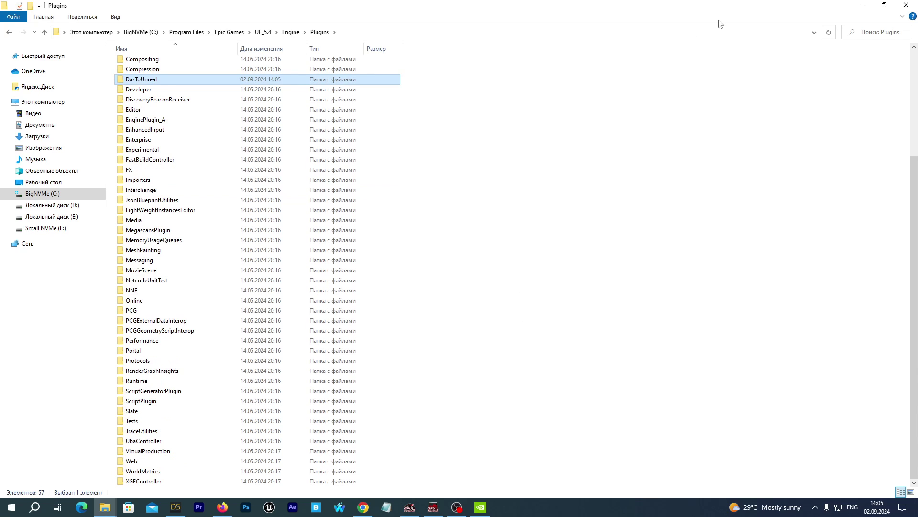
Minimize File Explorer, open the Epic Games Launcher maximized and launch Unreal Engine 5.4.4.
click(862, 6)
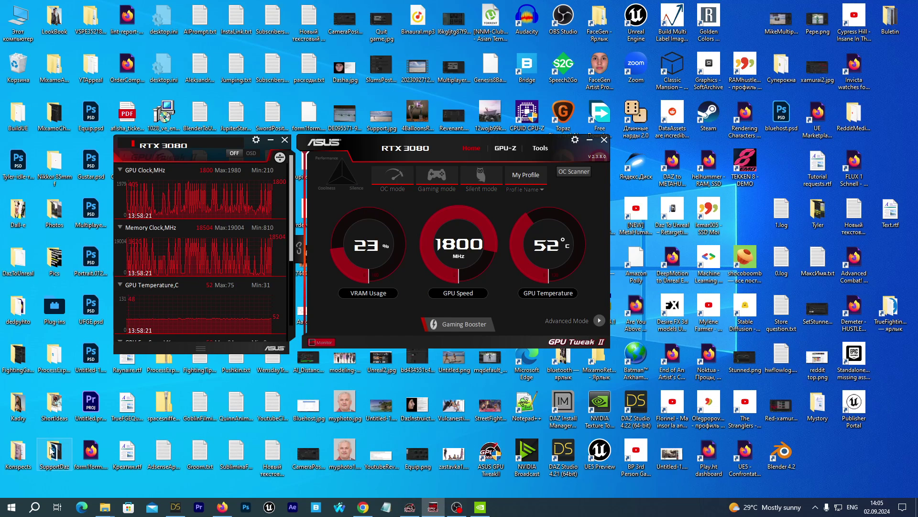
click(34, 507)
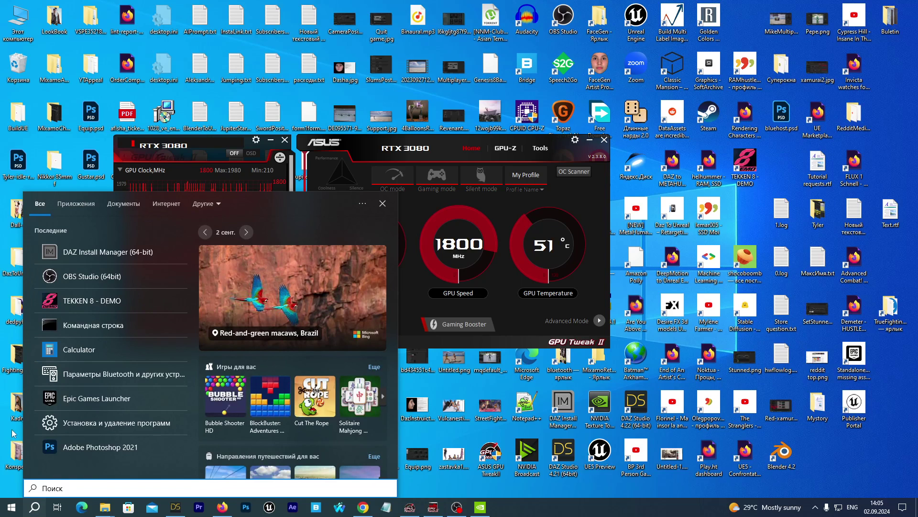
click(67, 402)
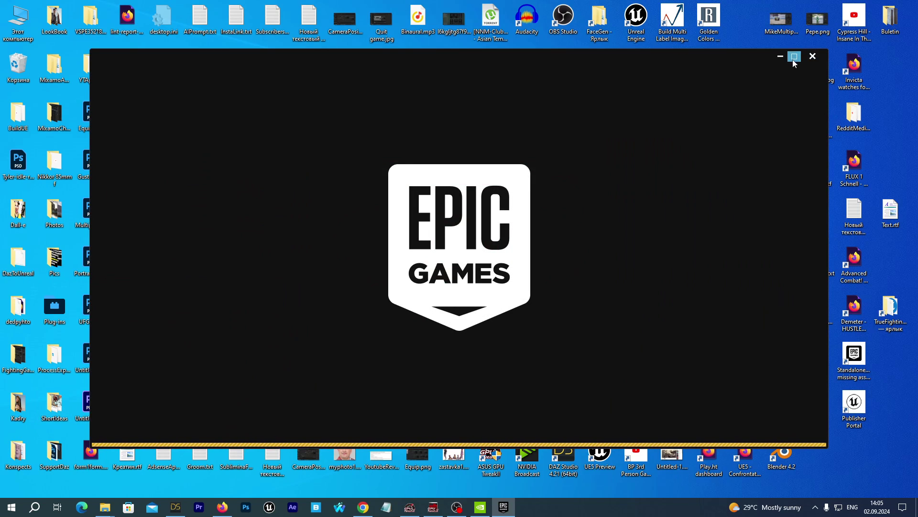
click(794, 55)
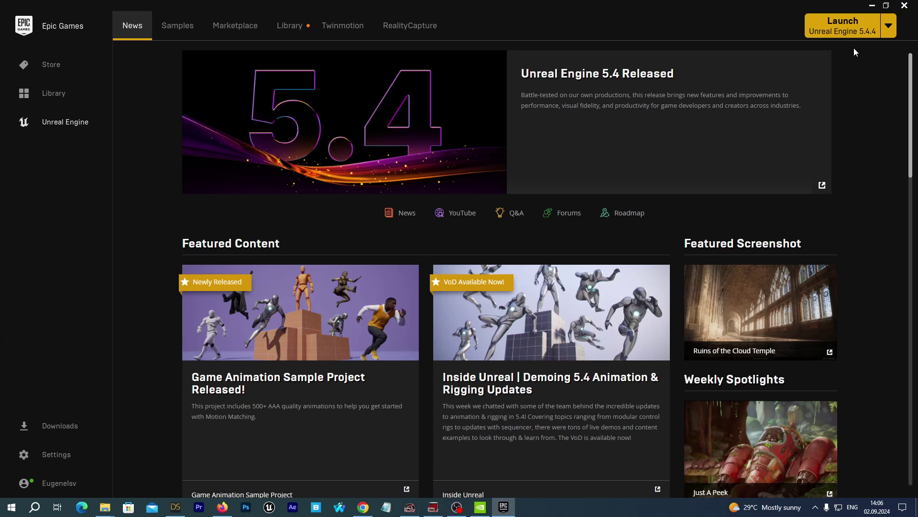
click(836, 30)
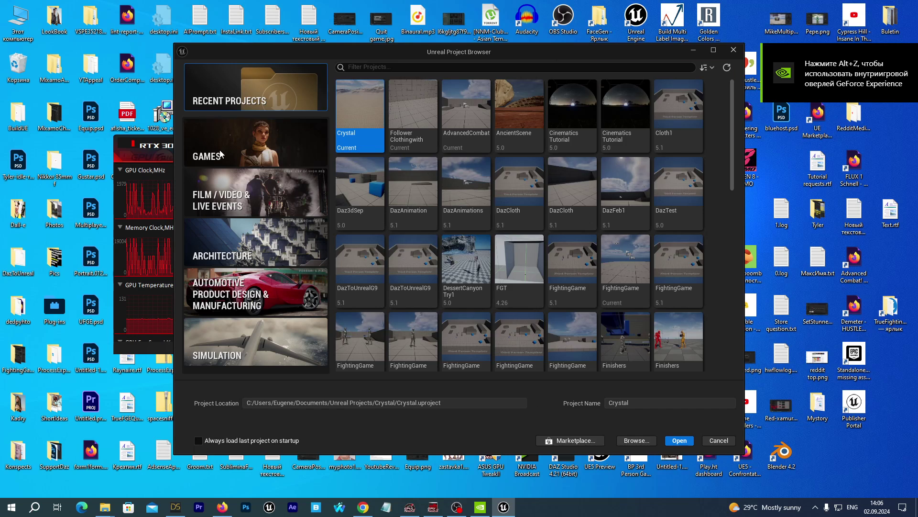
Choose the Third Person template from the Games category in the maximized project browser and enable Raytracing.
click(220, 154)
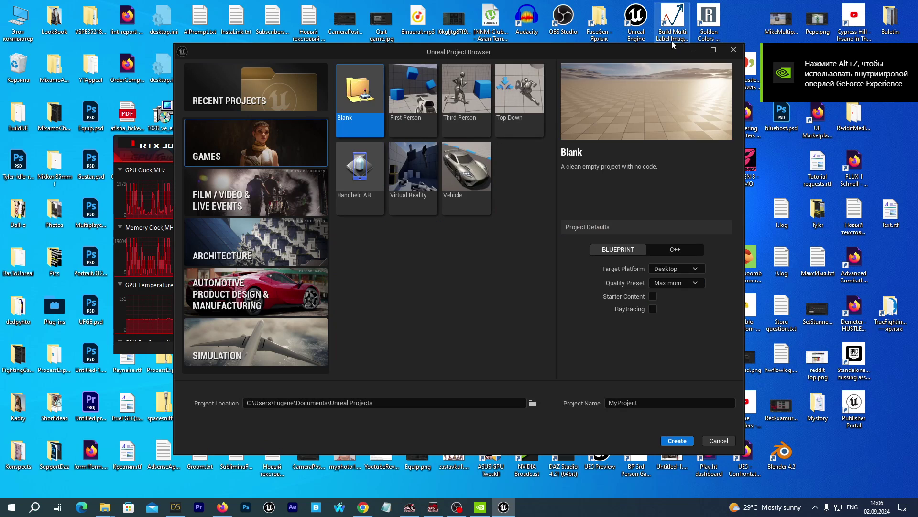
click(712, 51)
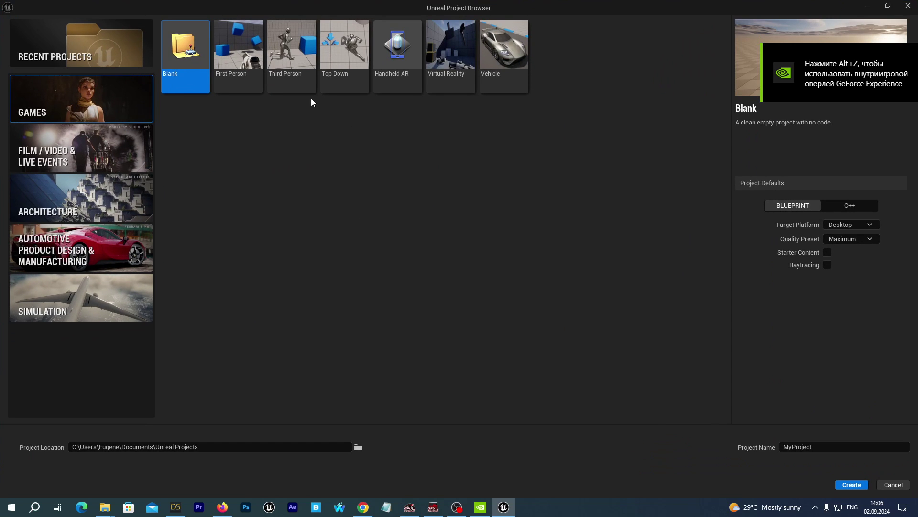
click(303, 79)
click(827, 264)
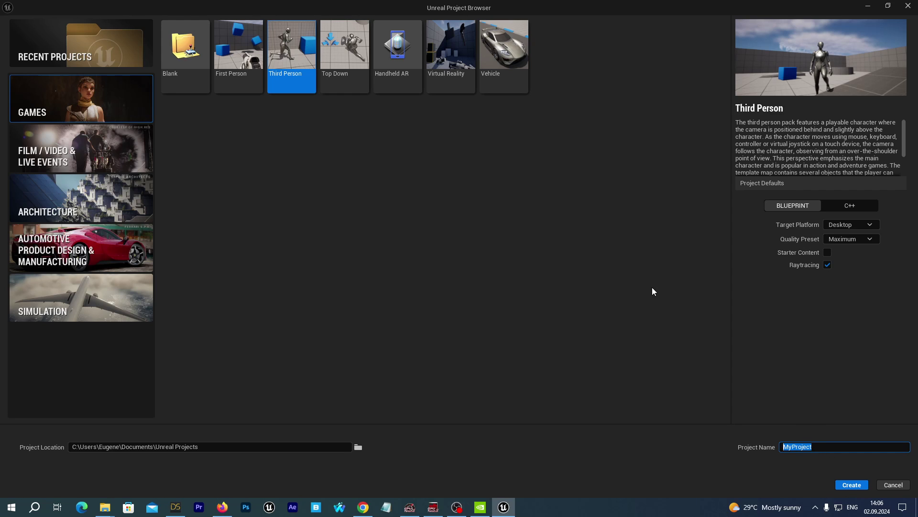
Name the new project Daz3DThirdPerson and create it.
text(Daz)
key(Left)
key(Left)
key(Left)
key(Left)
key(Left)
key(Left)
key(Left)
key(Left)
key(Left)
key(Left)
key(BackSpace)
text(T)
click(851, 485)
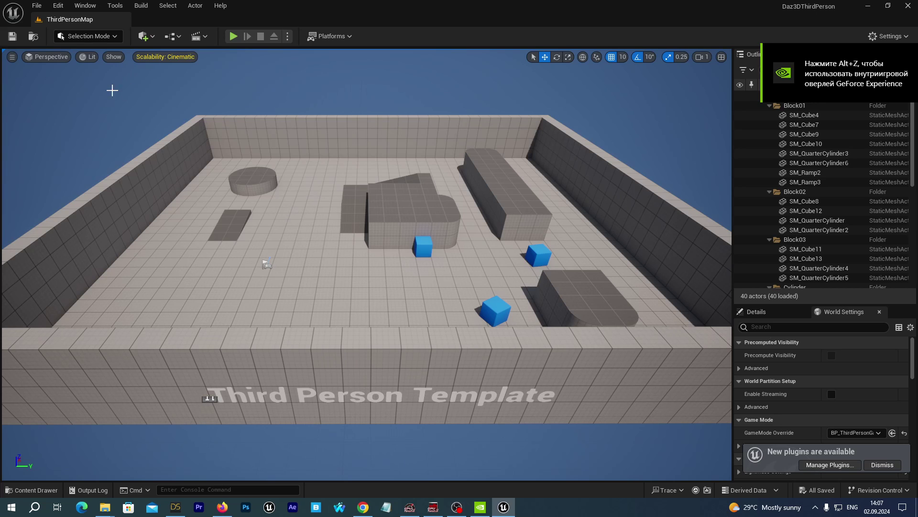
Search the editor's plugins for "daz", enable the DazToUnreal plugin and restart the editor.
click(58, 6)
click(82, 165)
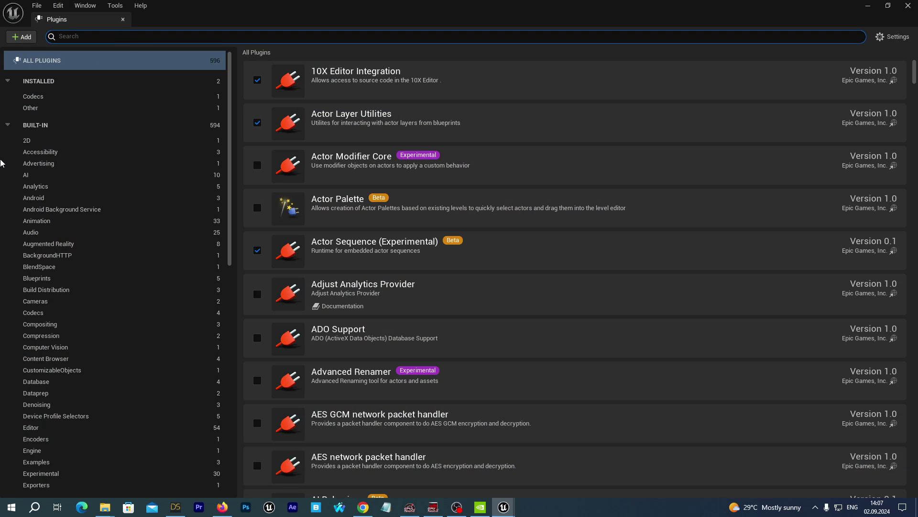
text(daz)
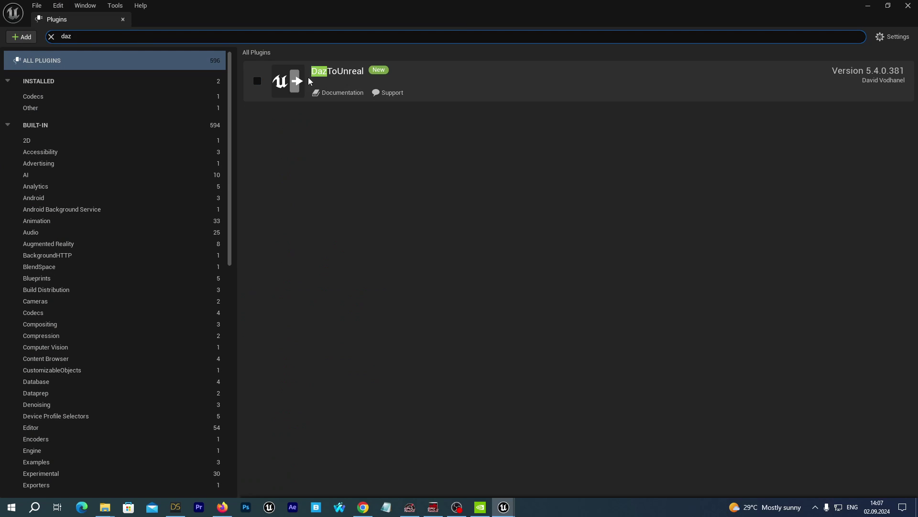
click(257, 81)
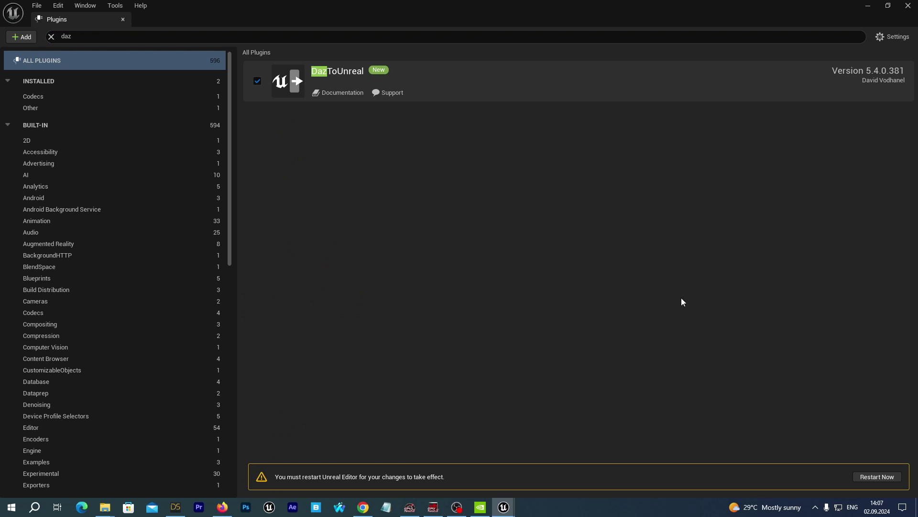
click(865, 473)
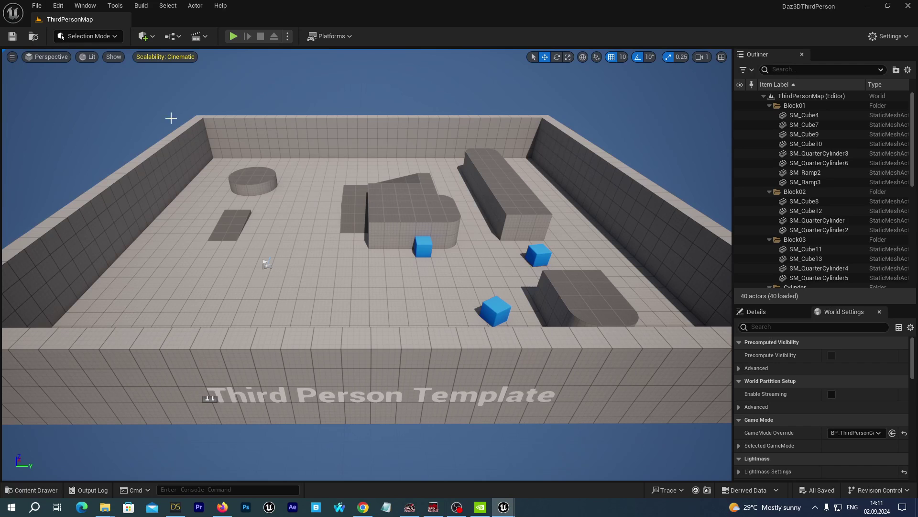
Open the Project Settings and examine the Daz to Unreal Settings of the bridge plugin.
click(58, 6)
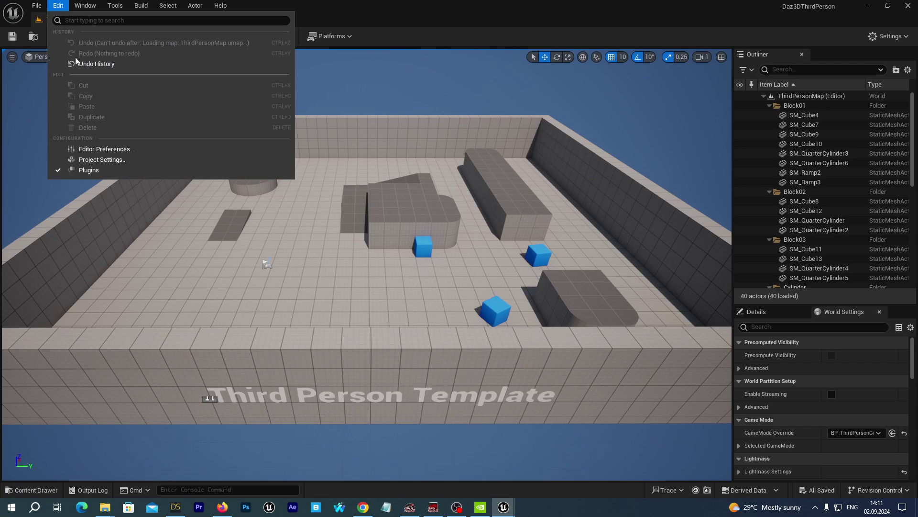
click(94, 160)
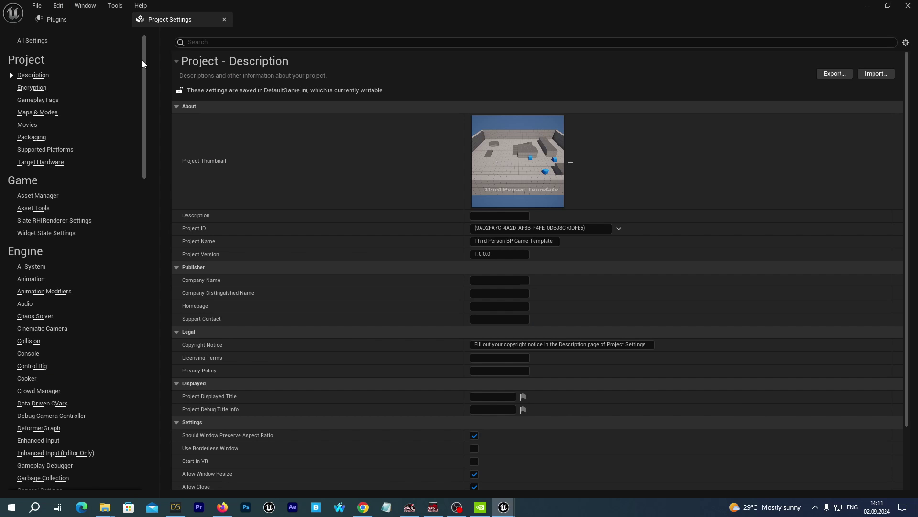
drag(142, 59, 140, 371)
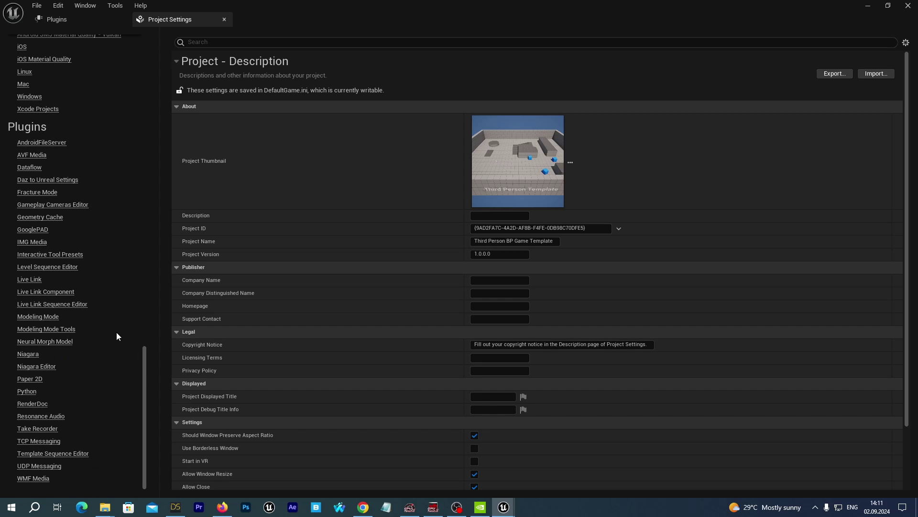
click(48, 184)
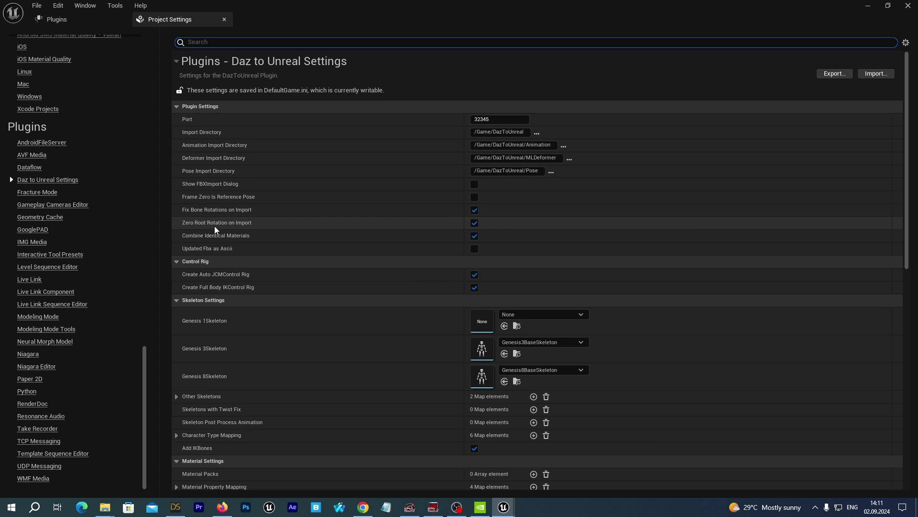
mouse_move(210, 212)
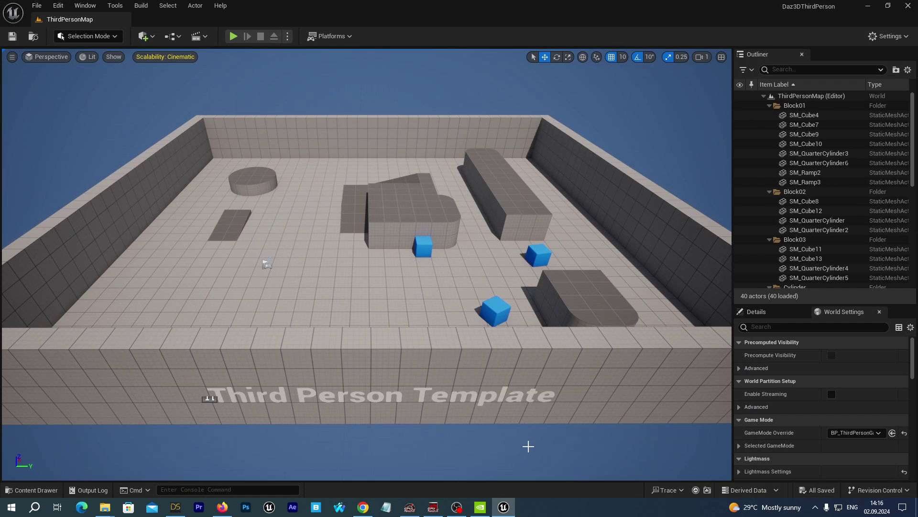
Switch to DAZ Studio and send the Genesis 9 figure through Daz to Unreal as skeletal mesh Victoria9, accepting the preset FBX export options.
click(176, 507)
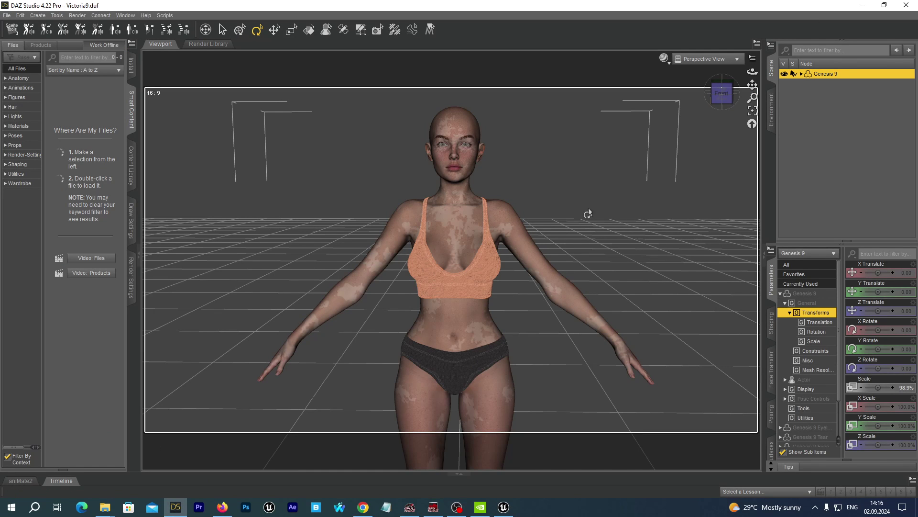
drag(750, 72, 759, 74)
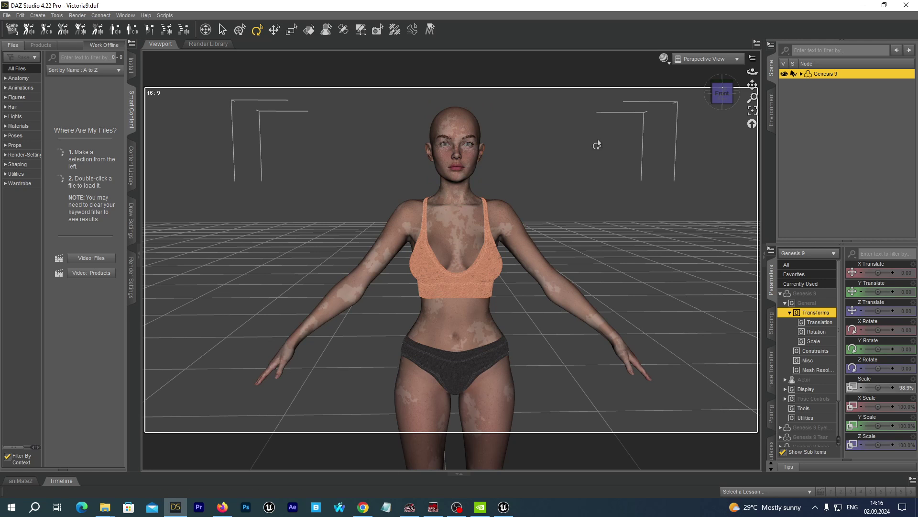
drag(753, 98, 753, 83)
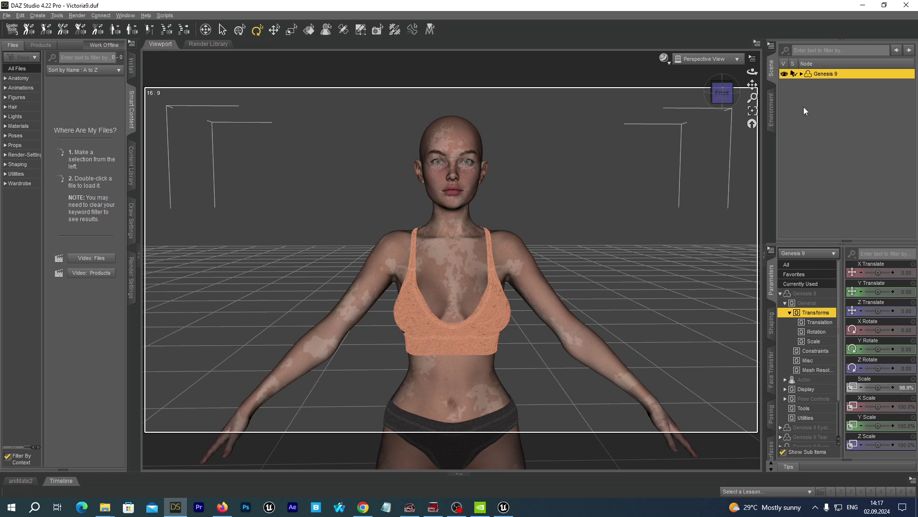
double_click(822, 74)
click(6, 16)
mouse_move(57, 138)
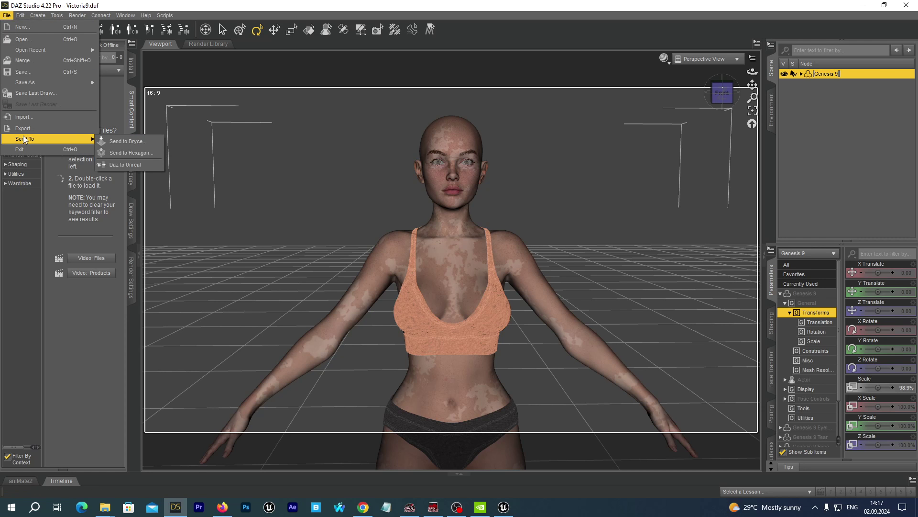
click(125, 164)
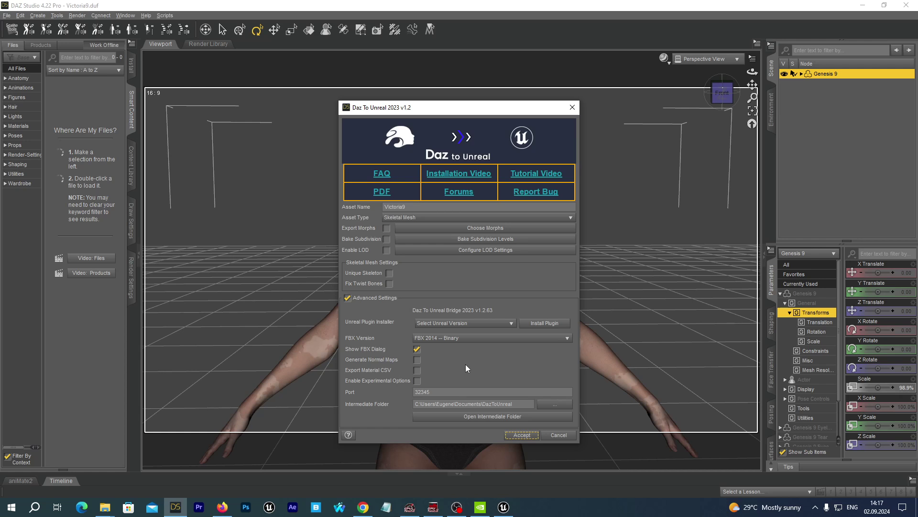
click(513, 436)
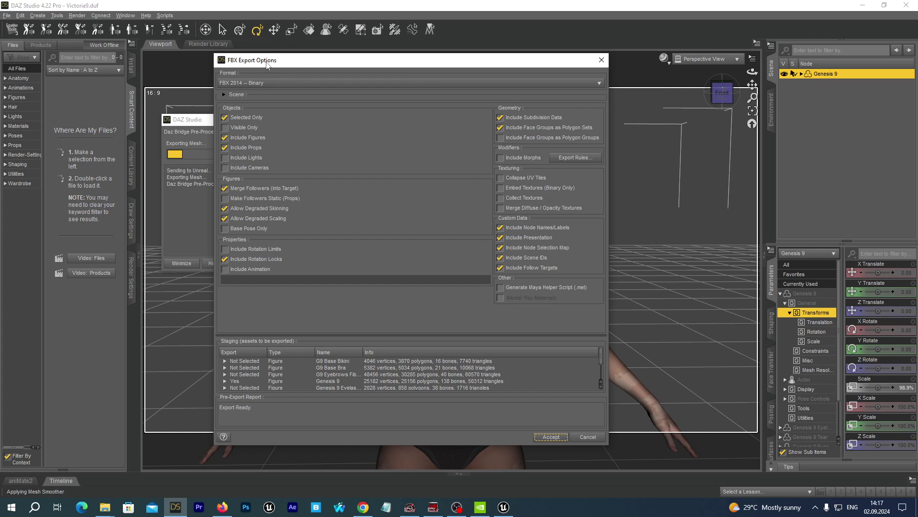
click(545, 436)
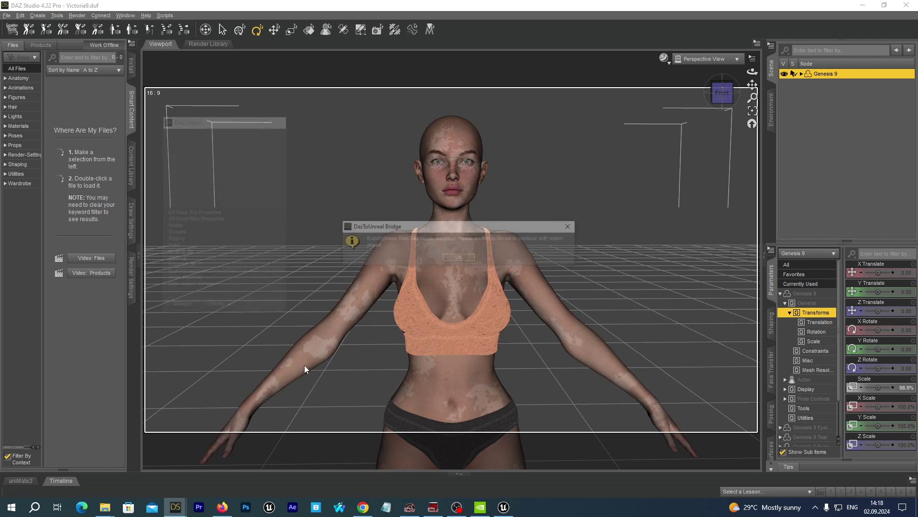
click(459, 258)
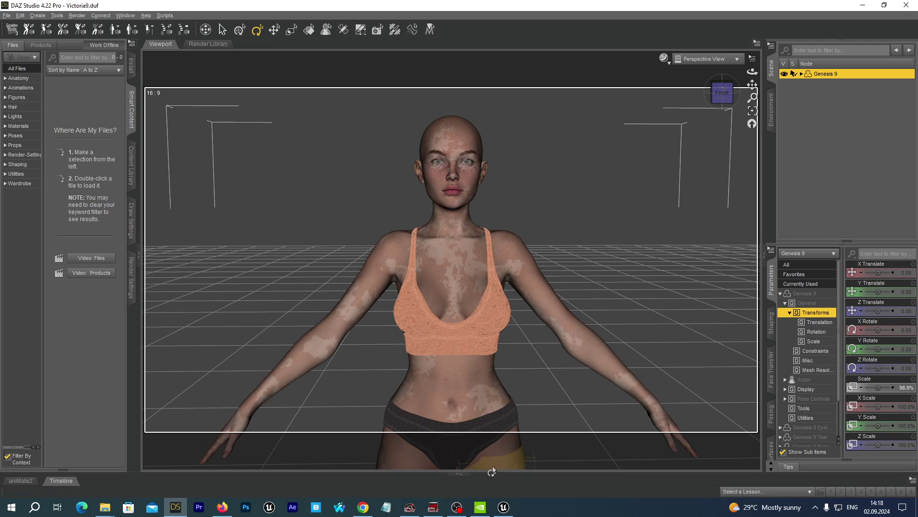
Switch back to Unreal Editor, save all the imported Victoria9 content and inspect the skeletal mesh around its head.
click(506, 514)
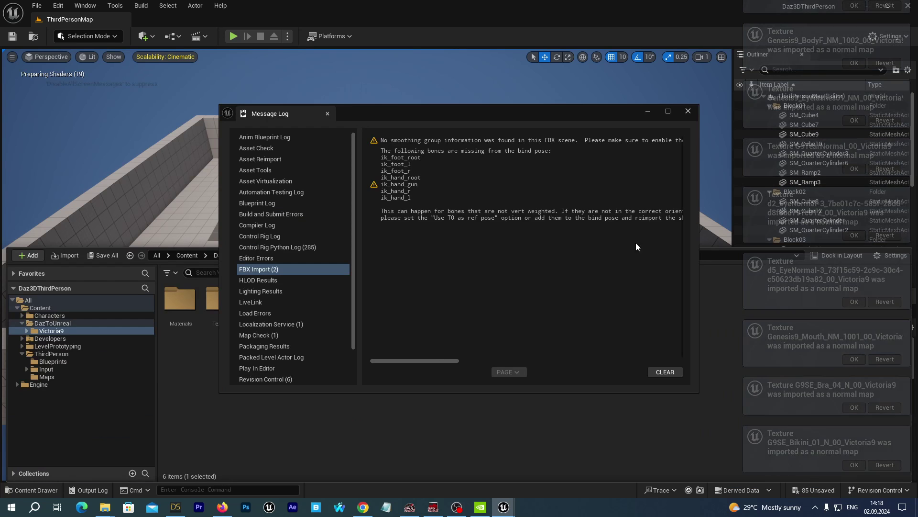
click(688, 111)
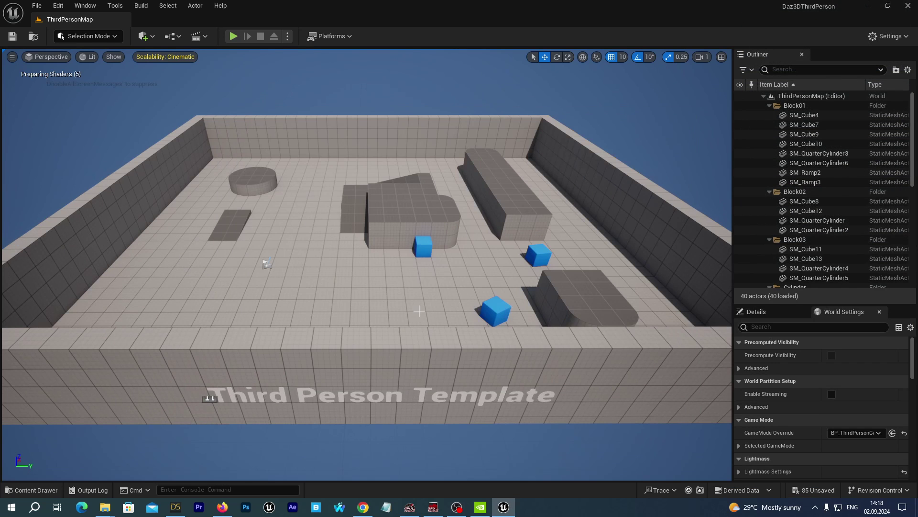
click(31, 490)
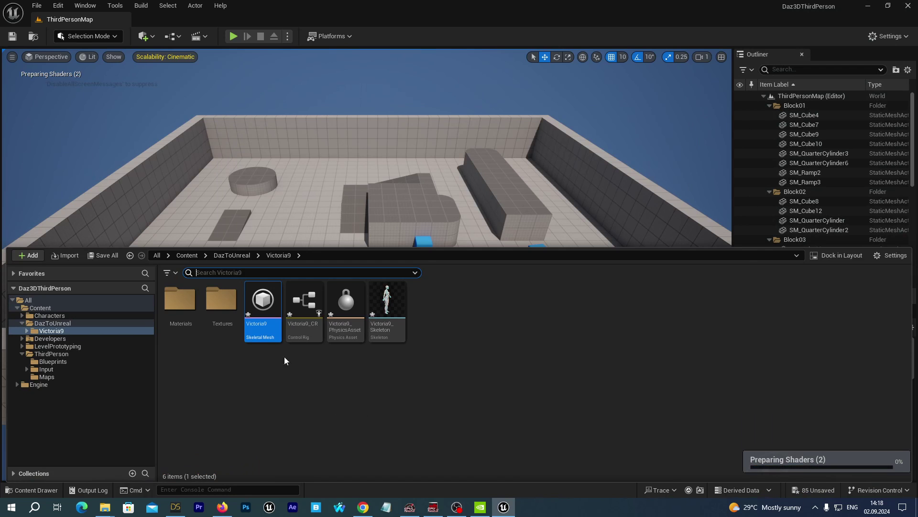
click(103, 256)
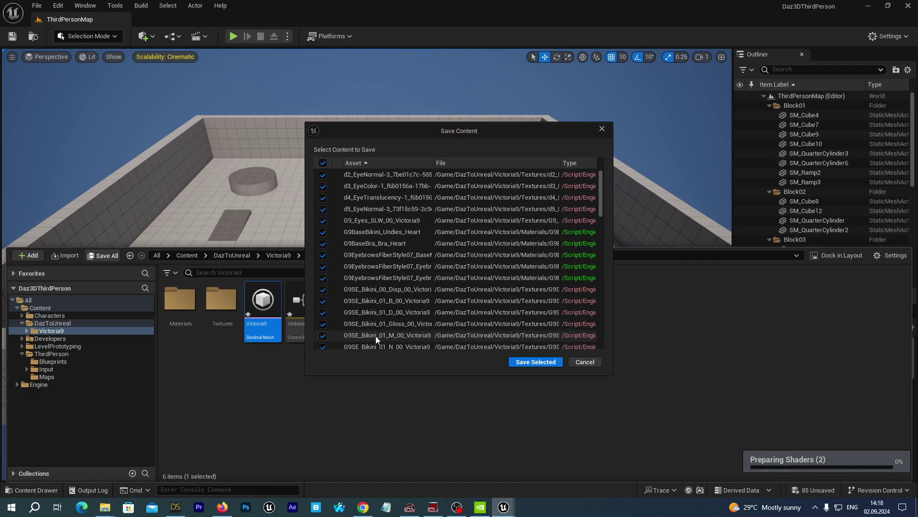
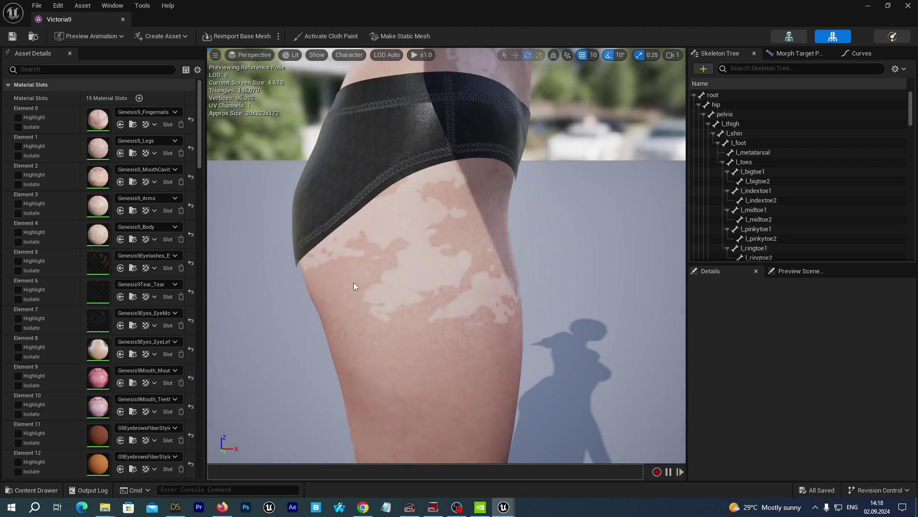
middle_drag(354, 286, 354, 334)
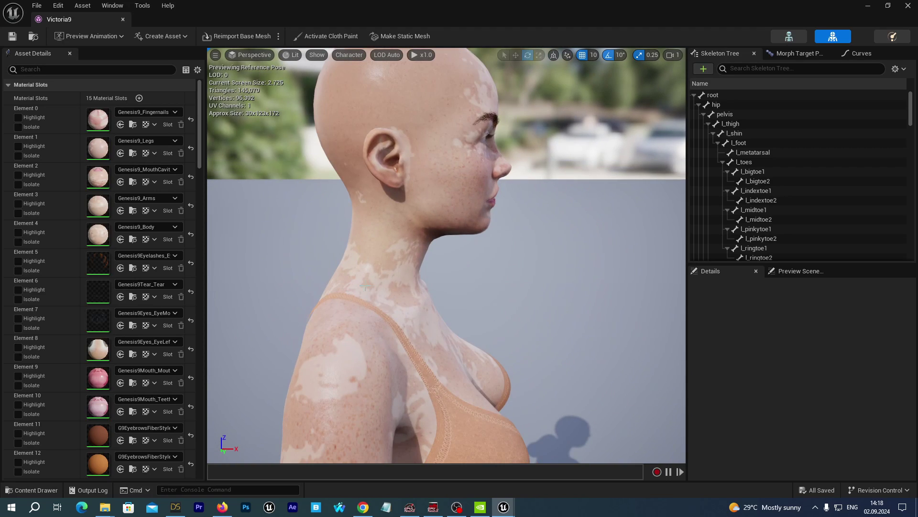
alt+drag(445, 258, 517, 258)
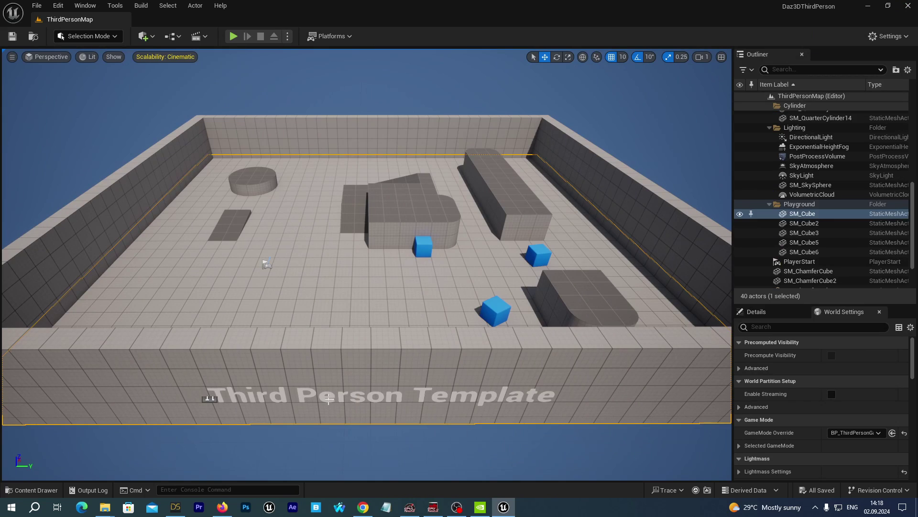
Play-test the ThirdPersonMap level by running and jumping with the default mannequin, and end the play session.
click(233, 35)
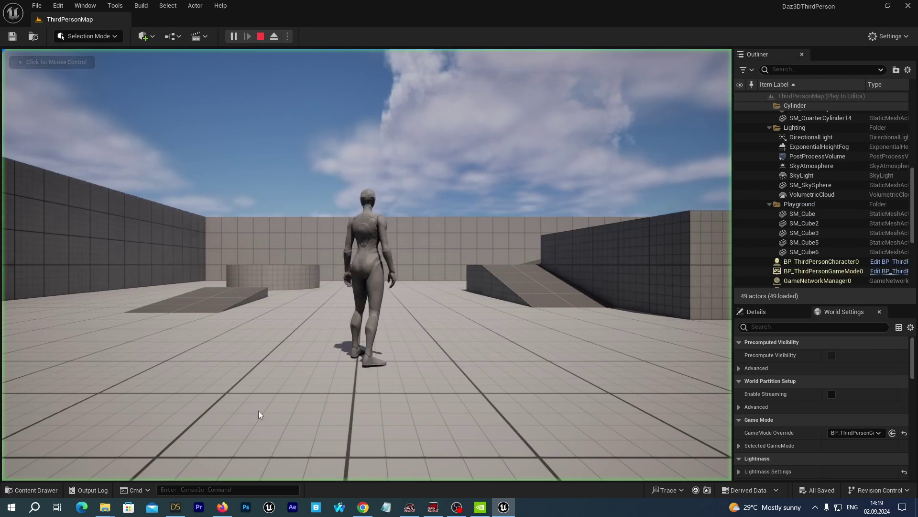
click(353, 413)
key(w)
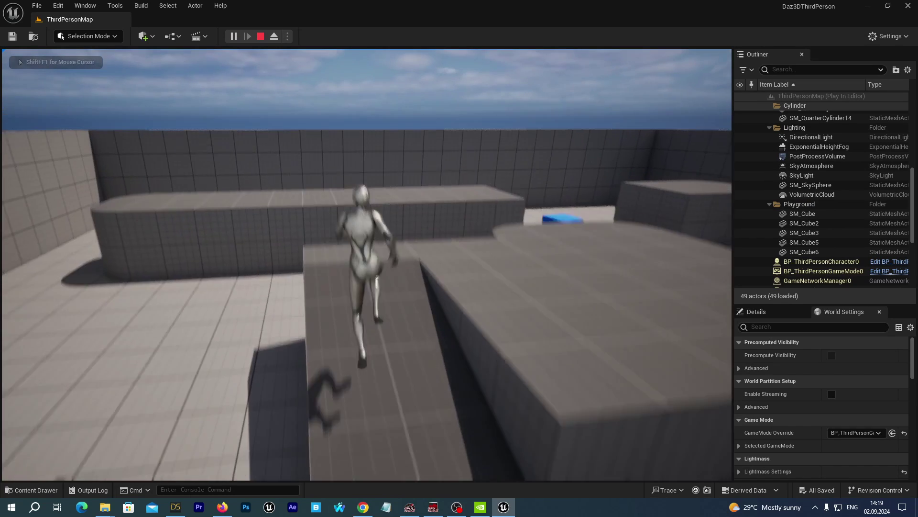
key(space)
key(Escape)
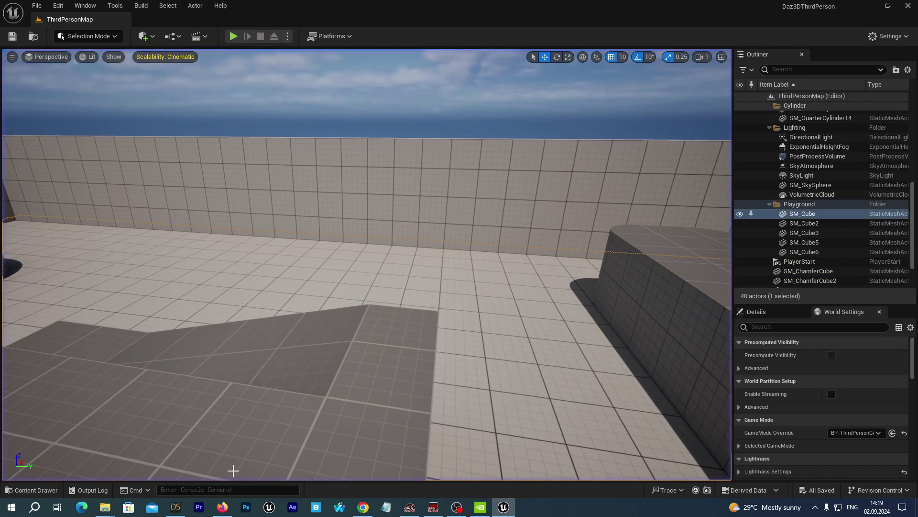
Open the BP_ThirdPersonCharacter blueprint from the ThirdPerson Blueprints folder and show its 3D preview.
click(31, 489)
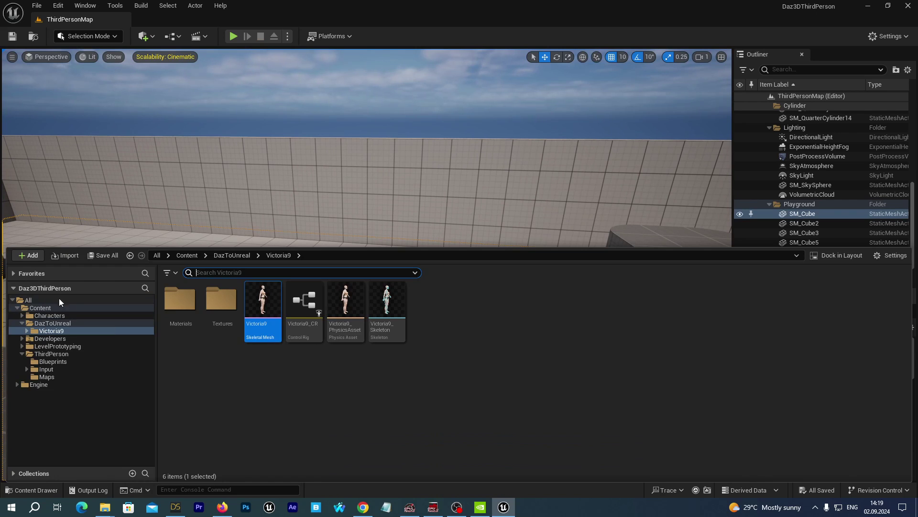
click(48, 353)
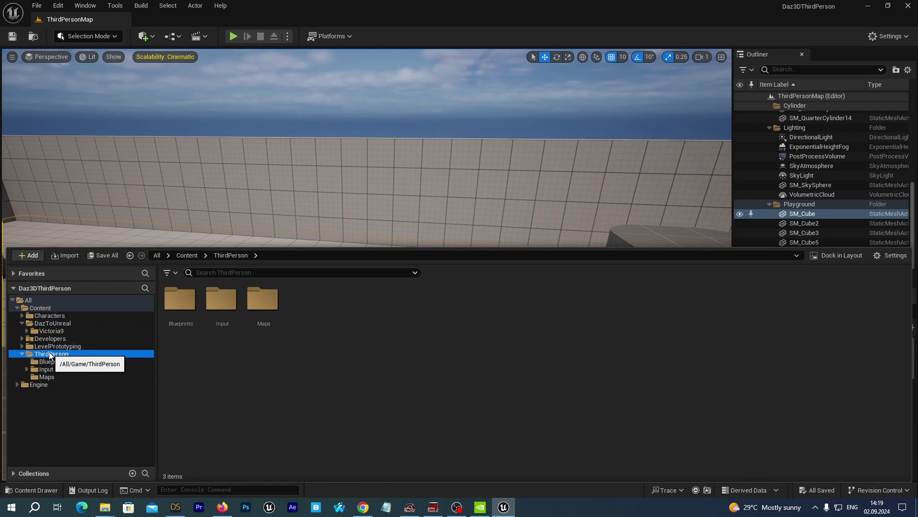
click(50, 362)
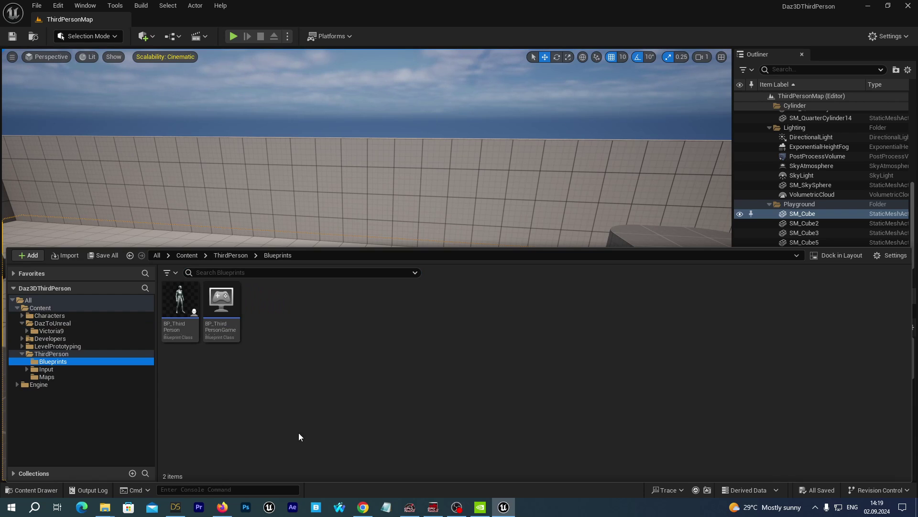
double_click(181, 313)
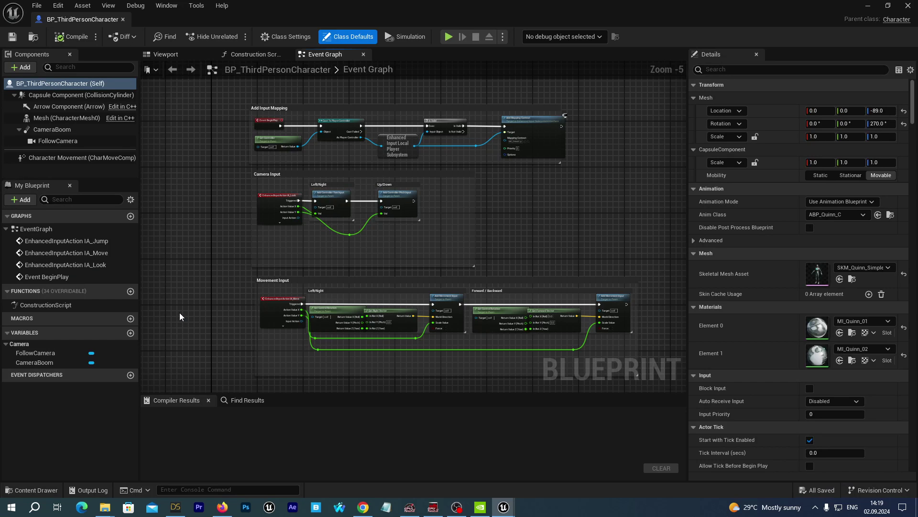
click(166, 54)
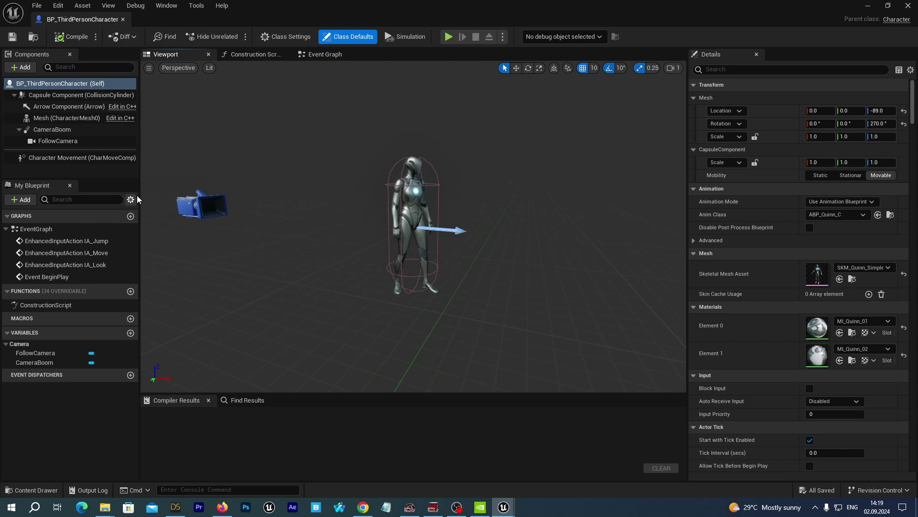
Add a Skeletal Mesh component named DazCharacter under the character's Mesh (CharacterMesh0) component.
click(63, 118)
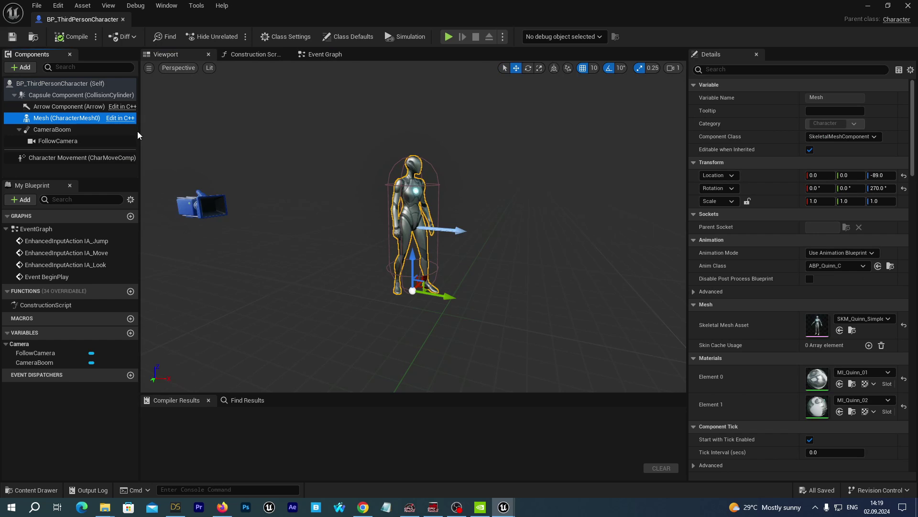
drag(139, 138, 174, 140)
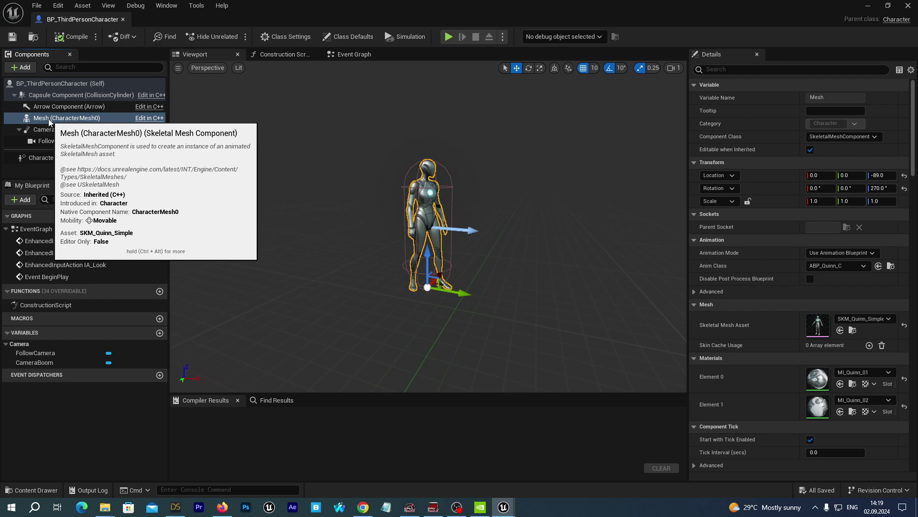
click(17, 67)
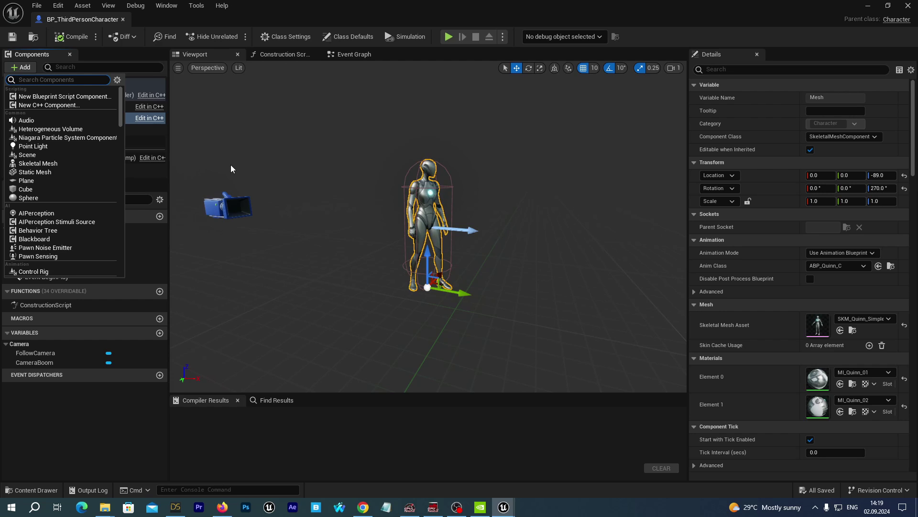
text(skeletal)
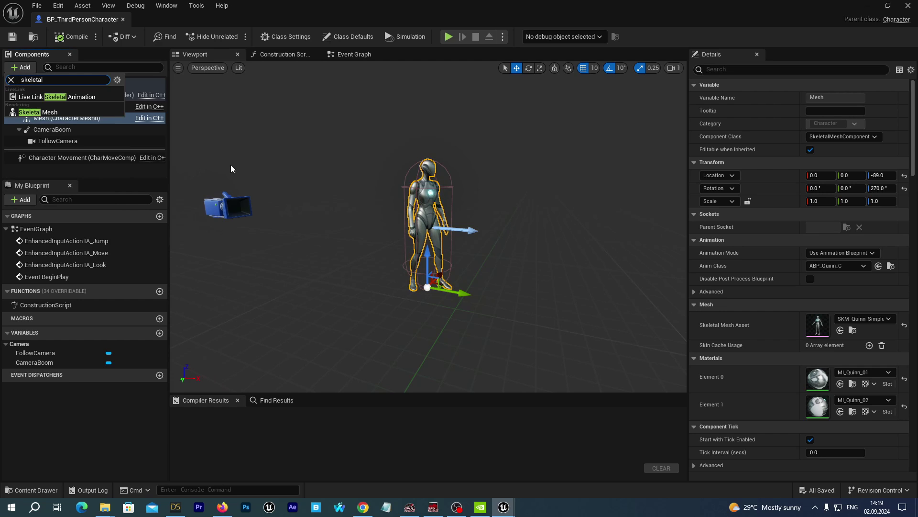
click(37, 112)
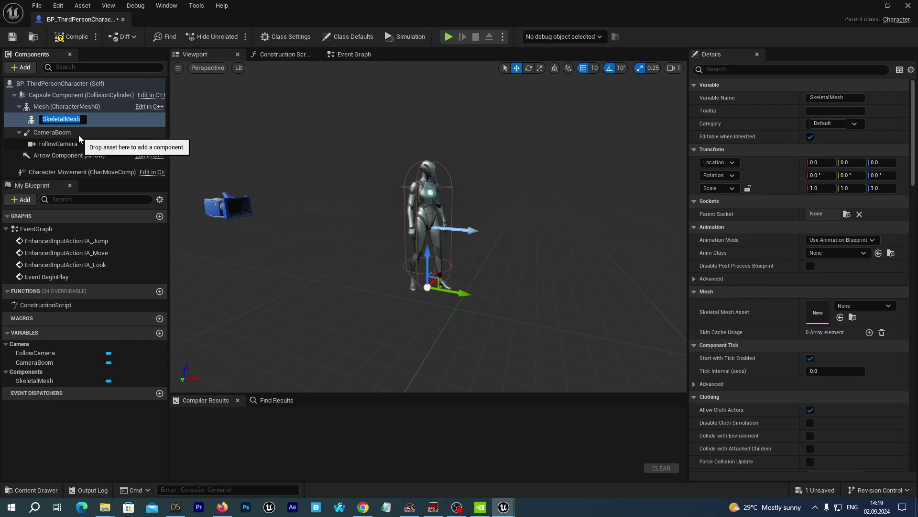
text(DazCha)
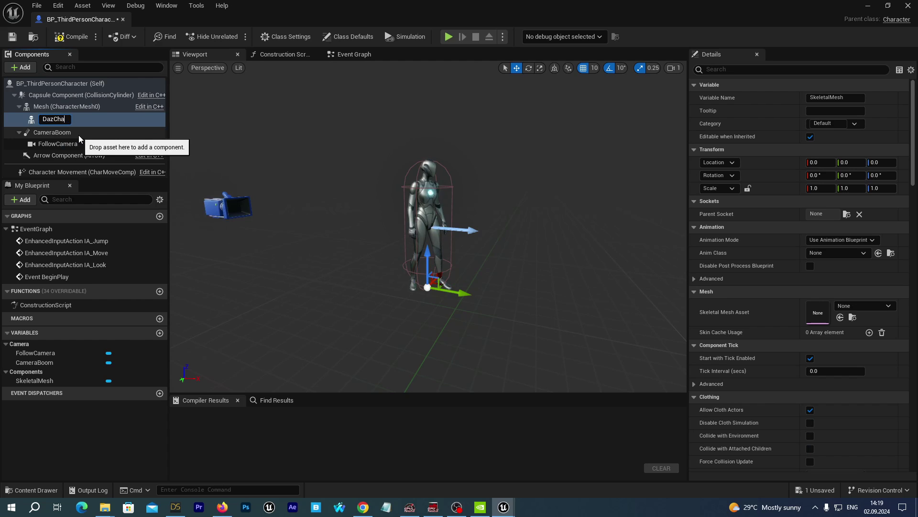
text(racter)
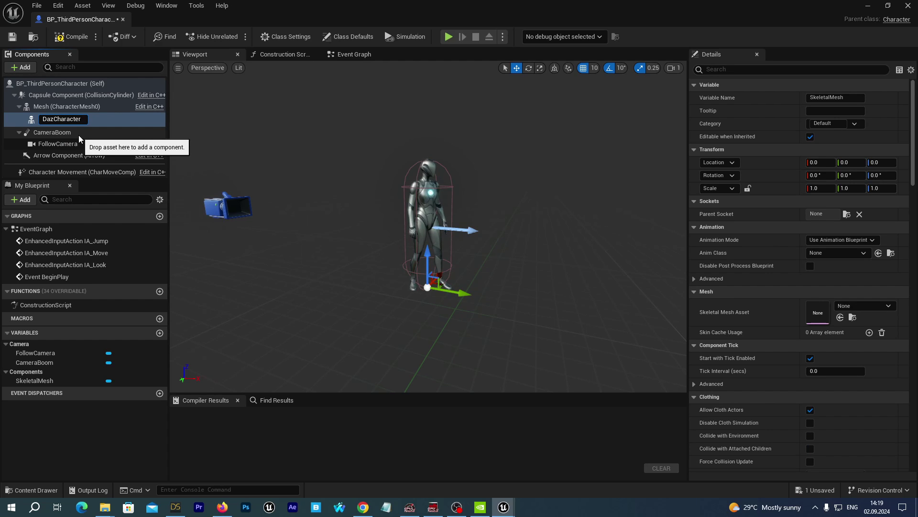
key(Return)
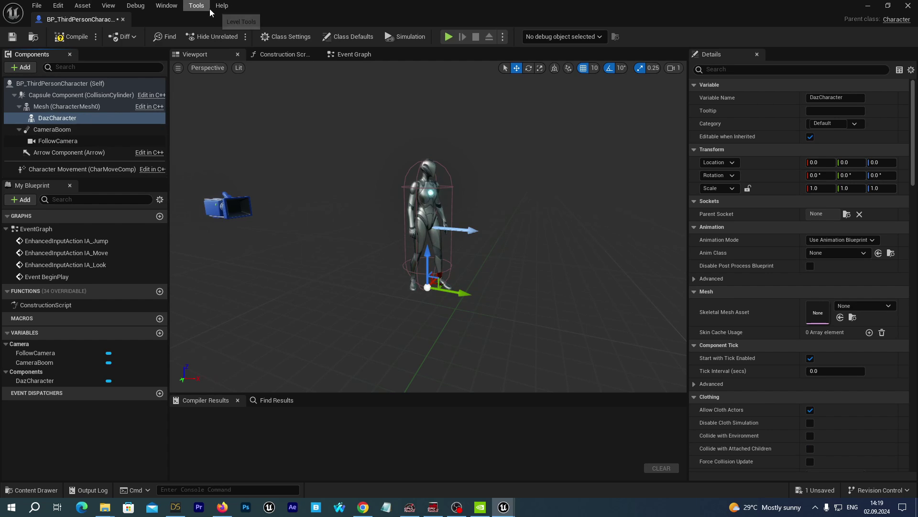
Assign the Victoria9 skeletal mesh asset to the DazCharacter component and compile the blueprint.
click(57, 120)
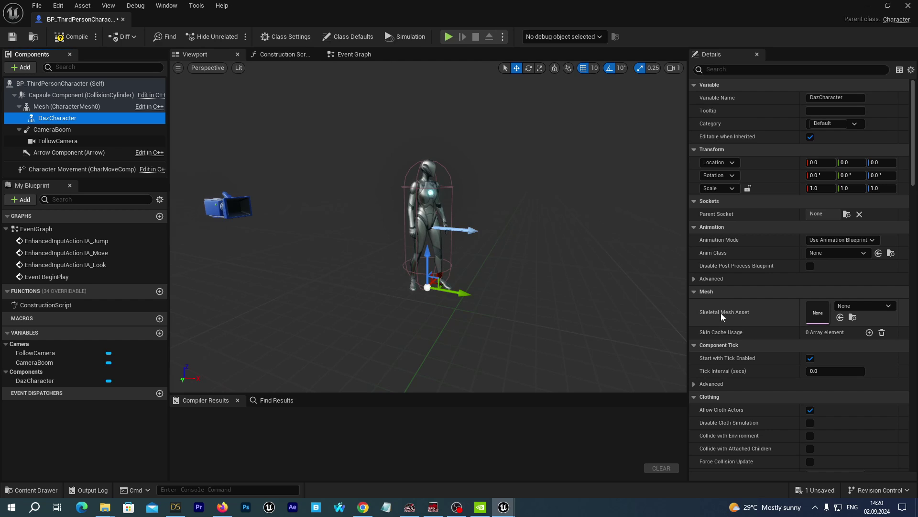
click(860, 305)
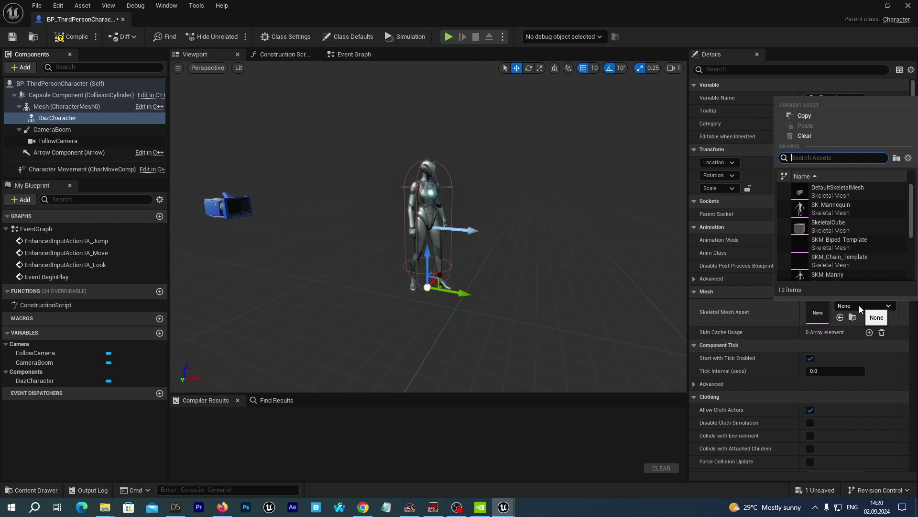
text(victo)
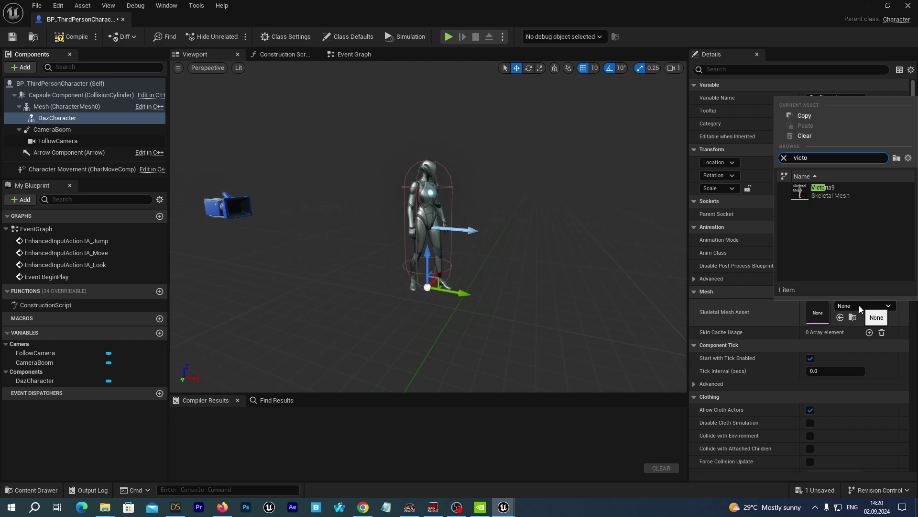
click(834, 189)
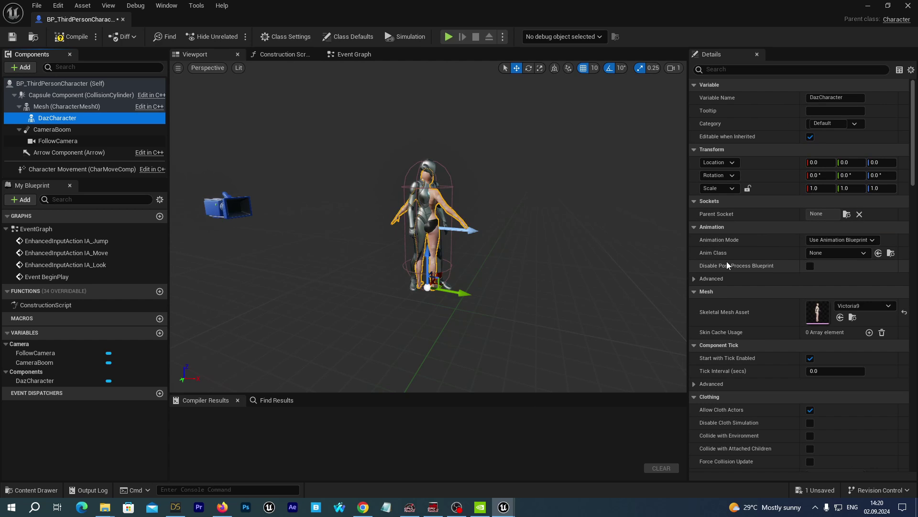
click(62, 39)
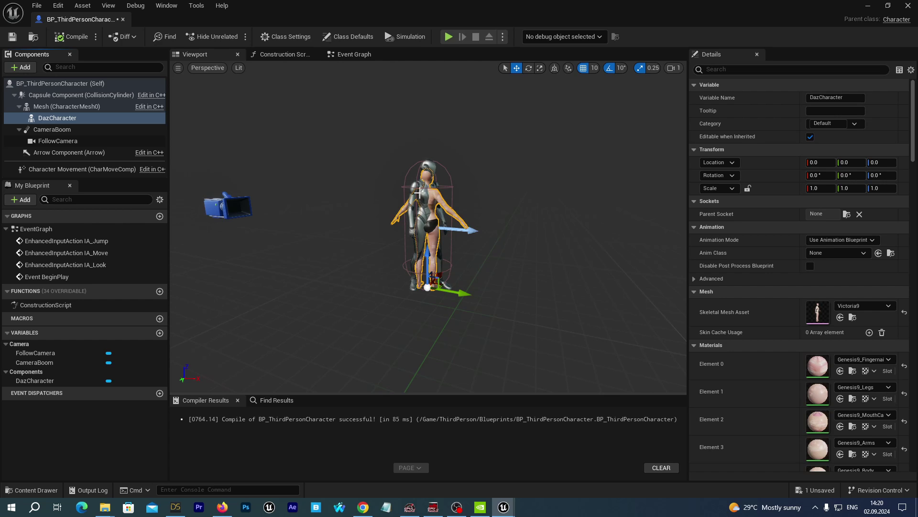
Select the DazCharacter component and save the modified BP_ThirdPersonCharacter blueprint through Save All.
click(46, 110)
click(48, 118)
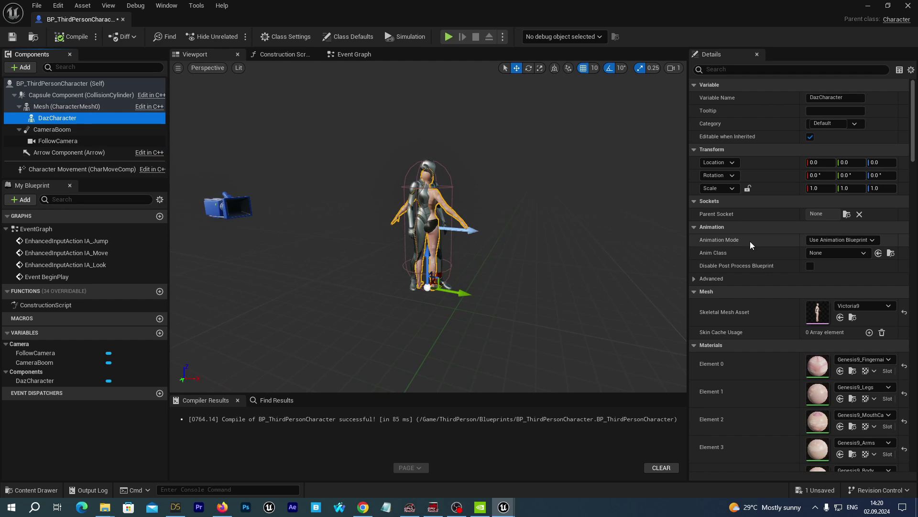
click(891, 253)
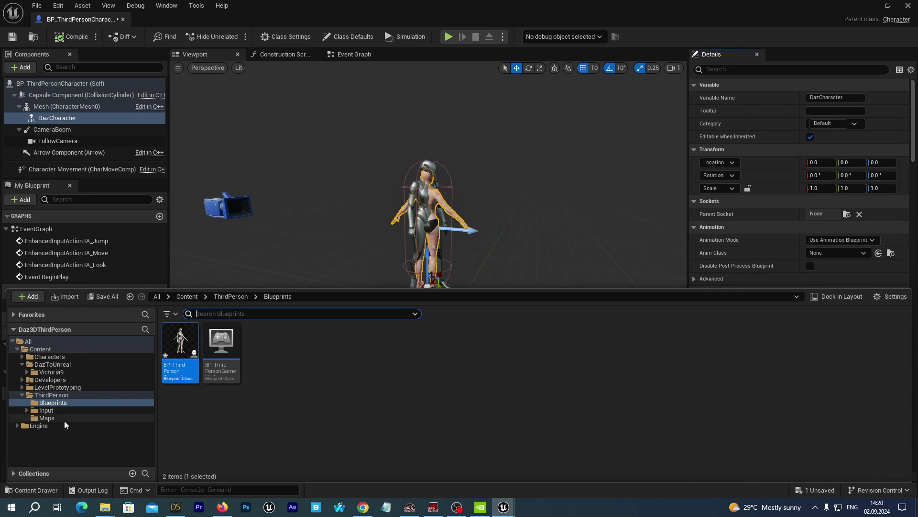
click(108, 296)
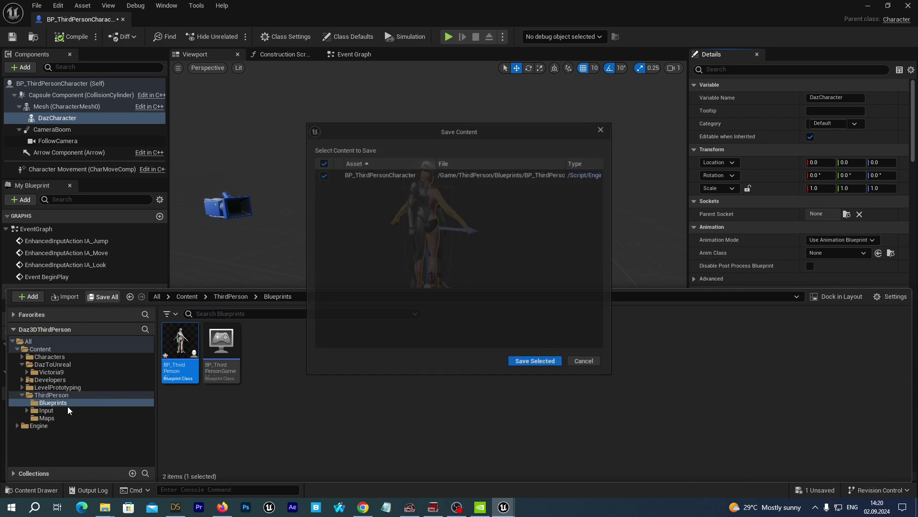
click(539, 362)
Create an Animation Blueprint named Genesi9_AnimBP in the ThirdPerson Blueprints folder and open it.
click(29, 490)
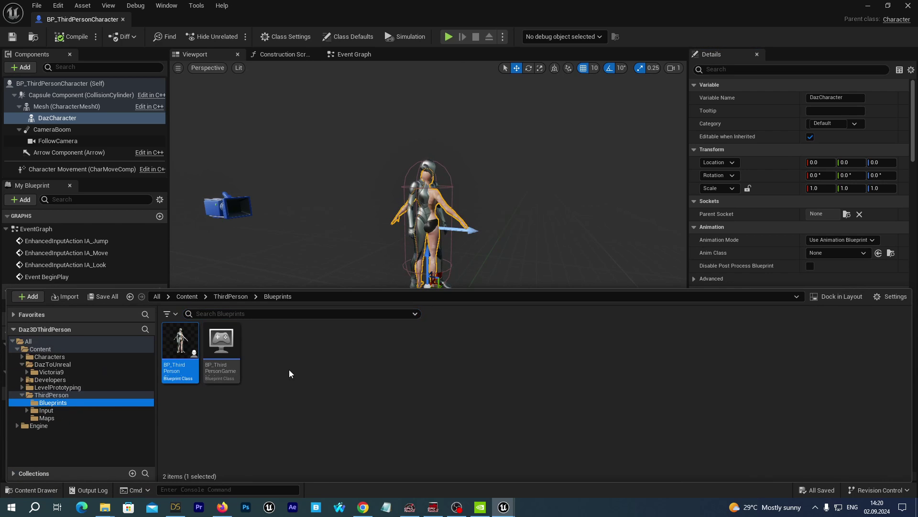
right_click(272, 357)
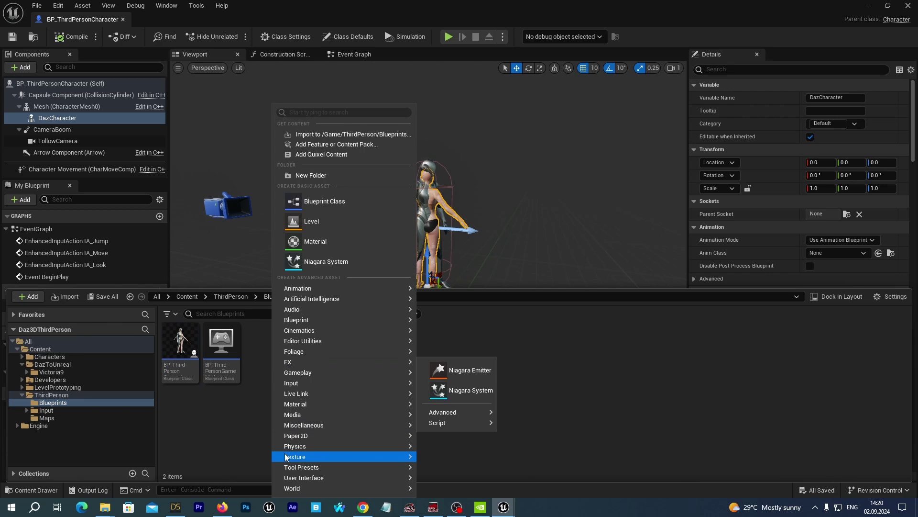
mouse_move(336, 290)
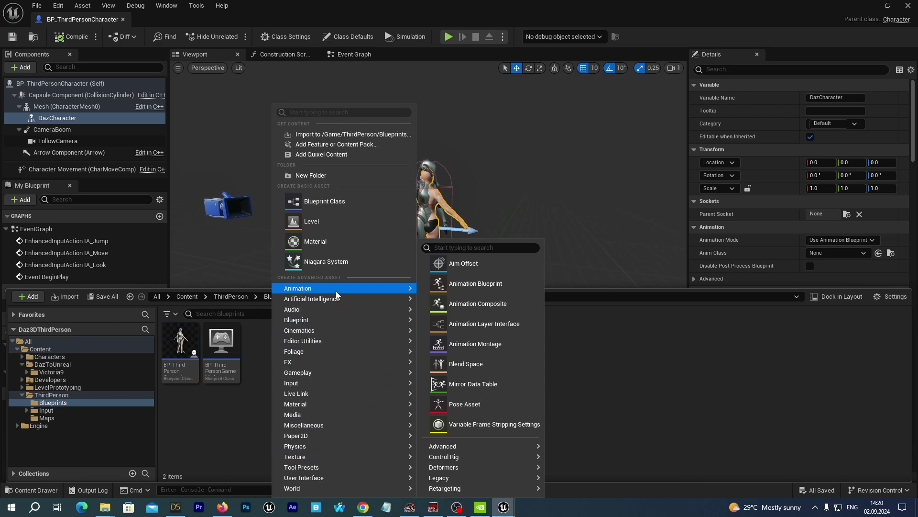
click(448, 285)
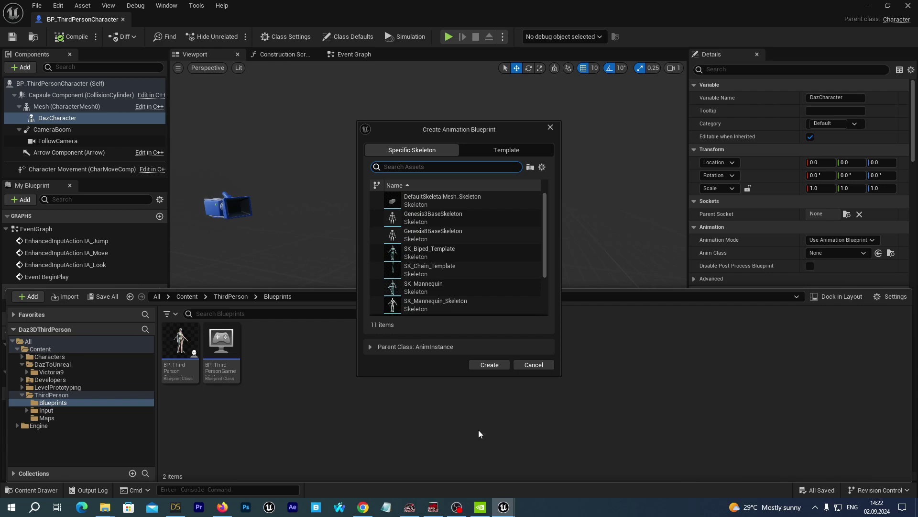
click(495, 363)
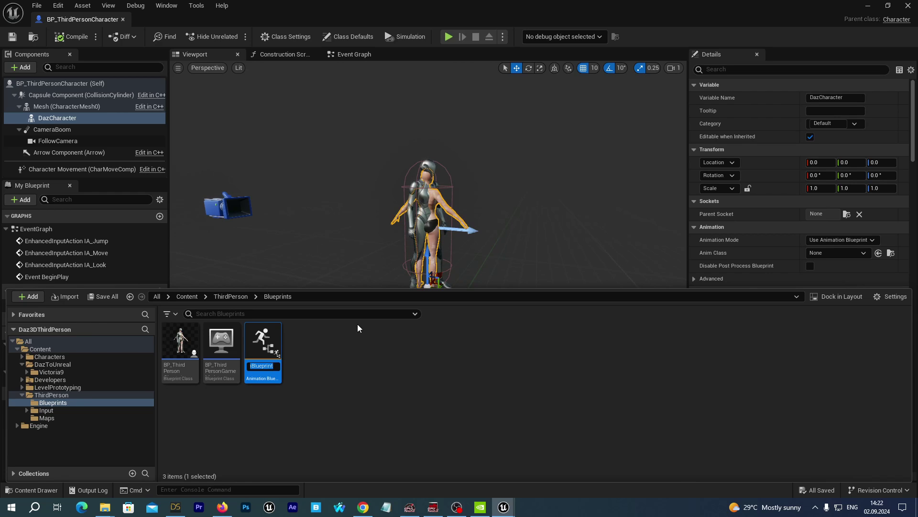
text(Genesi)
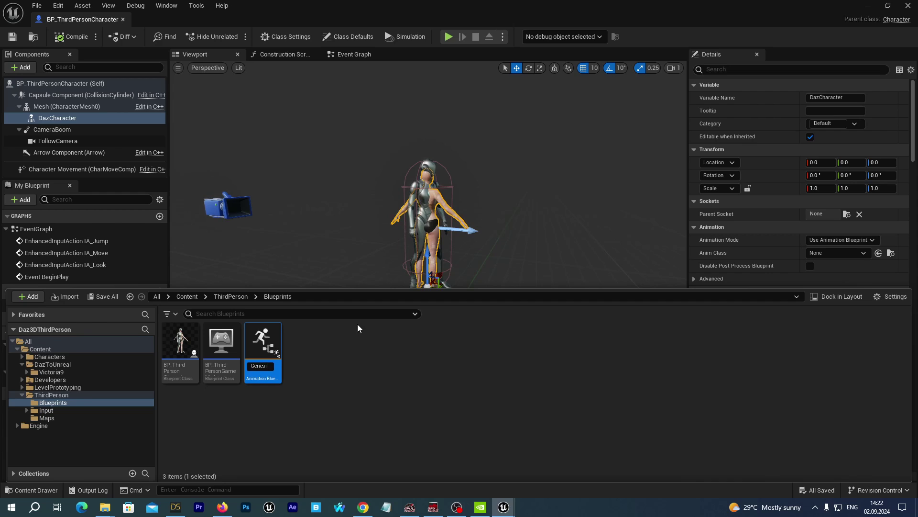
text(9)
text(_An)
text(imBP)
key(Return)
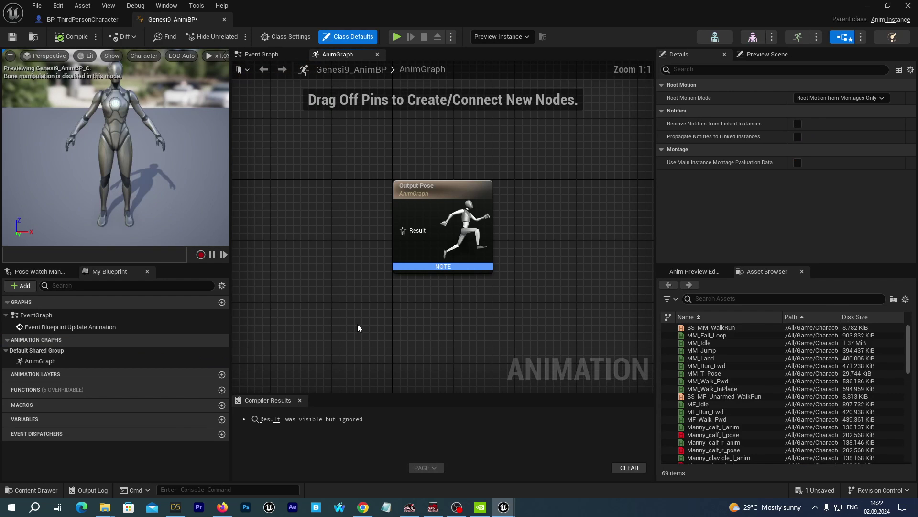
Make room before the Output Pose node in the AnimGraph and add a Retarget Pose From Mesh node.
right_drag(333, 280, 414, 292)
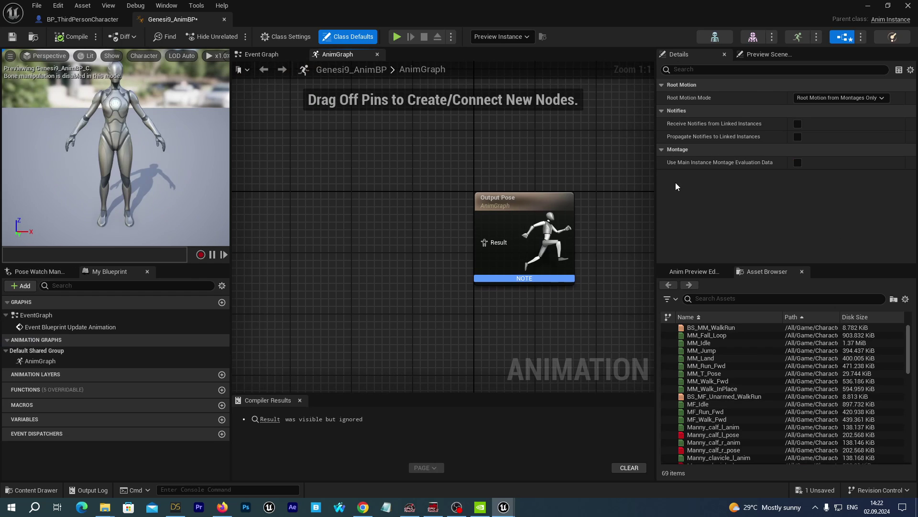
drag(654, 181, 784, 183)
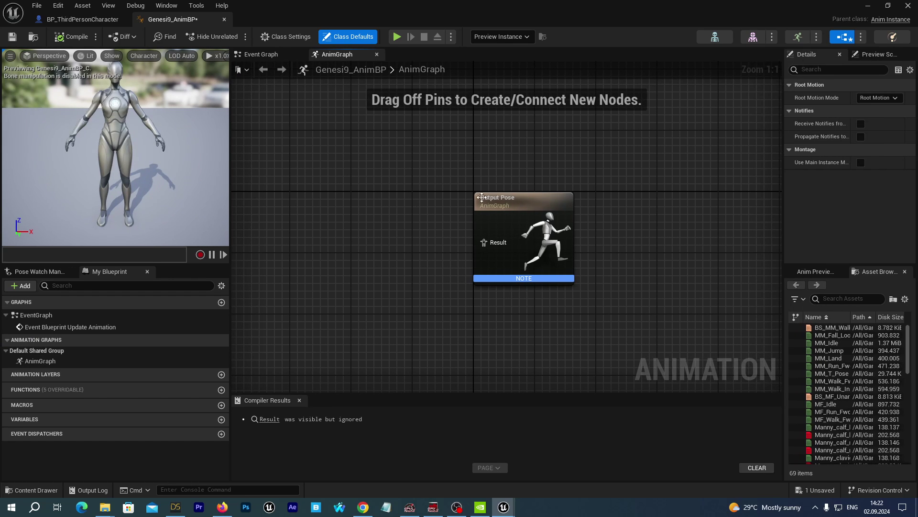
click(42, 362)
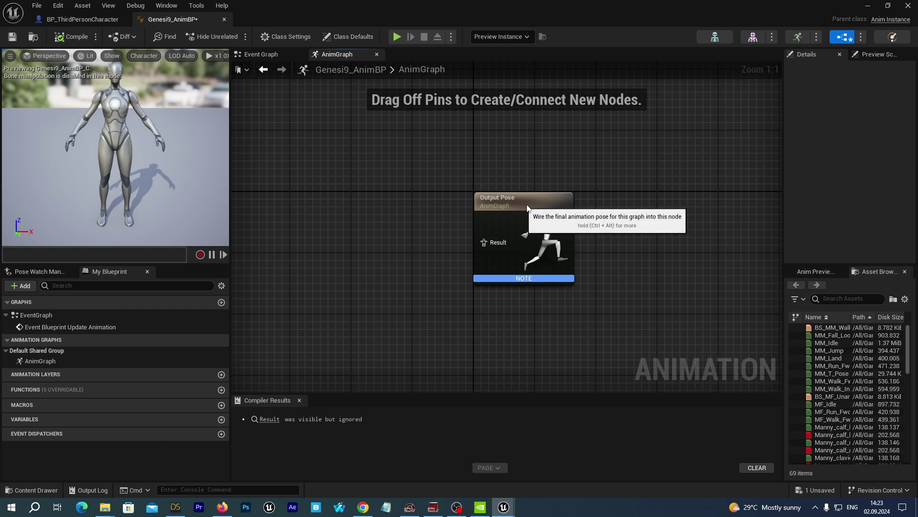
drag(515, 200, 561, 193)
mouse_move(655, 194)
right_down()
mouse_move(638, 209)
mouse_move(668, 197)
mouse_move(670, 185)
right_up()
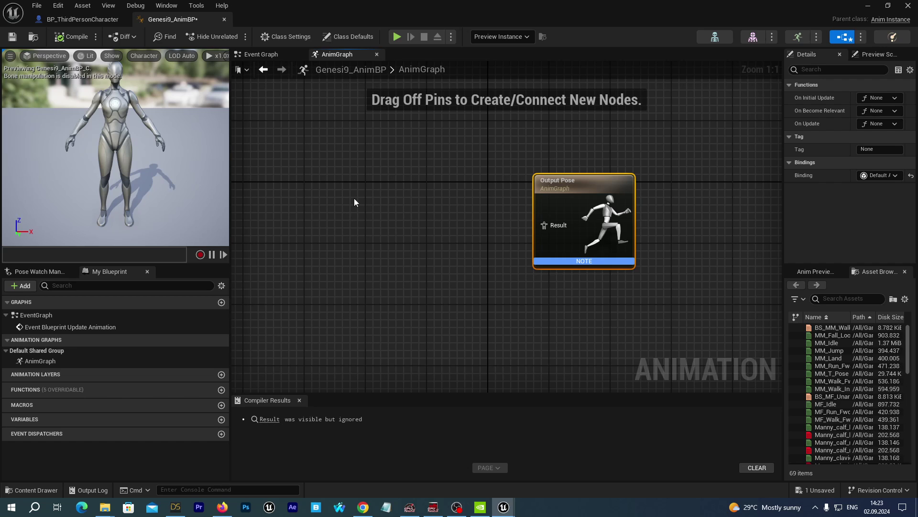
right_click(343, 221)
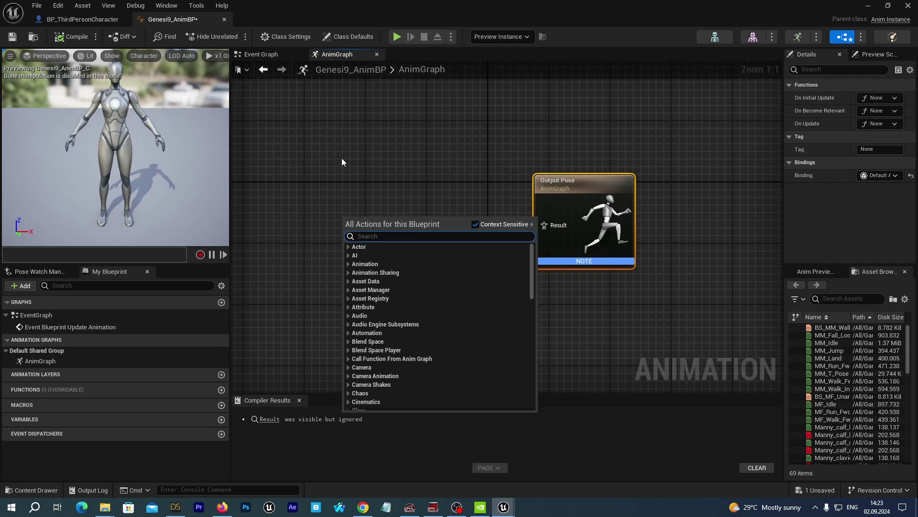
text(retarget pose)
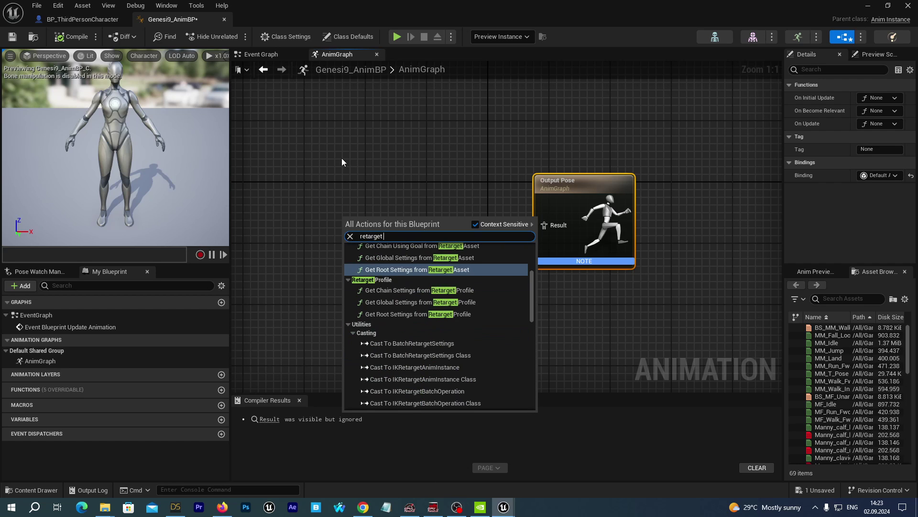
text( from mesh)
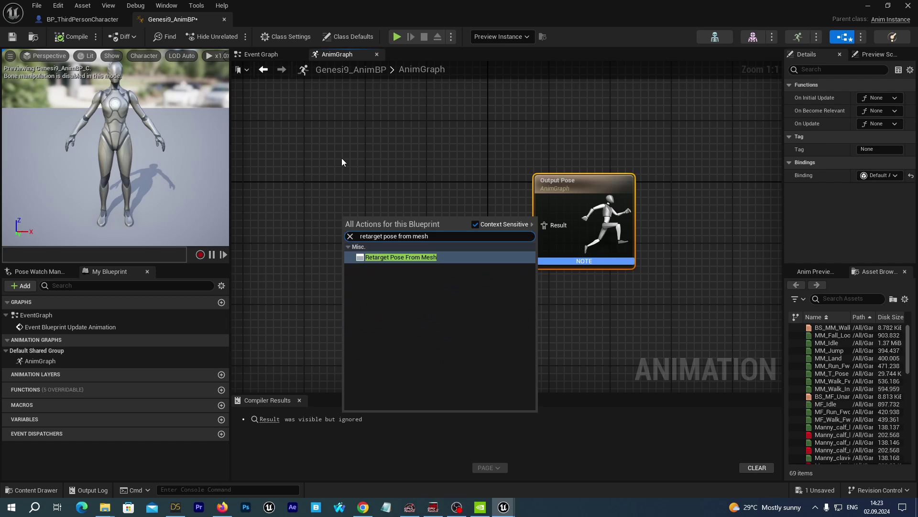
key(Return)
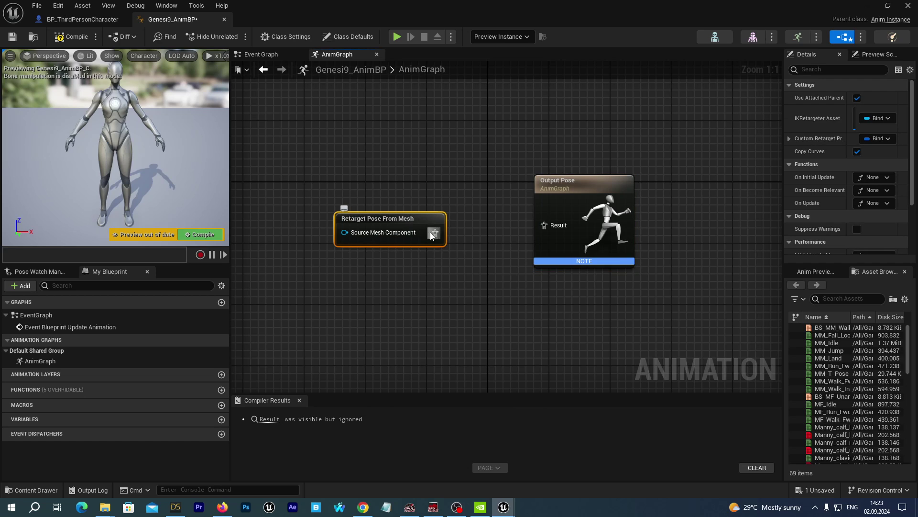
Connect the Retarget Pose From Mesh output to the Output Pose's Result and compile the animation blueprint.
drag(436, 233, 547, 228)
click(547, 183)
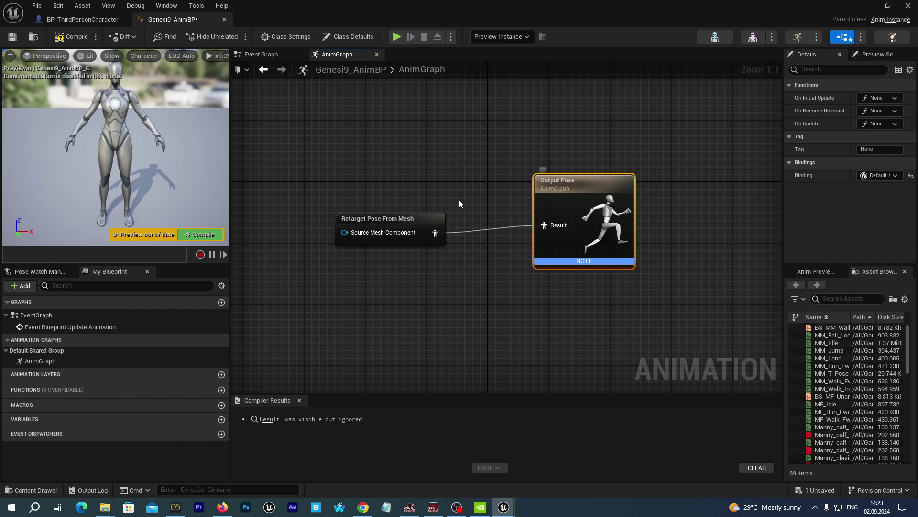
click(432, 189)
click(78, 37)
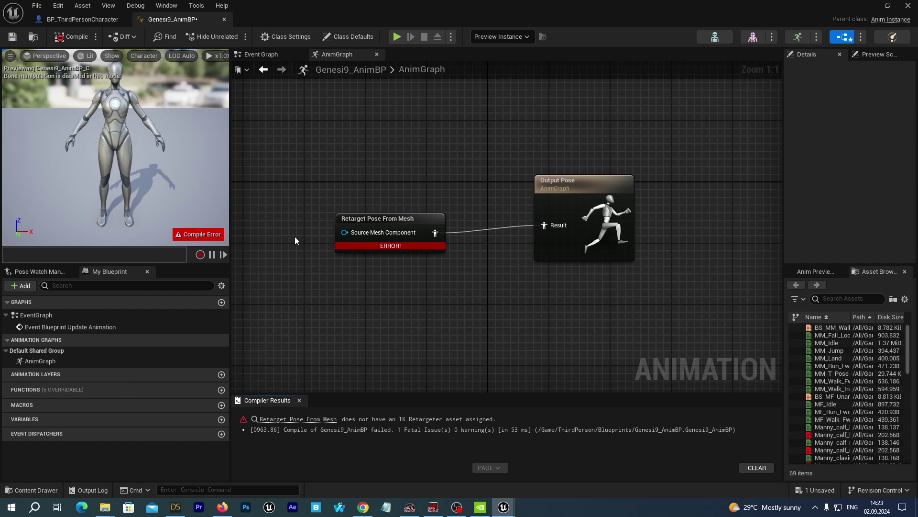
Assign G9Retargeter as the IKRetargeter Asset of the Retarget Pose From Mesh node.
click(385, 220)
drag(784, 139, 660, 163)
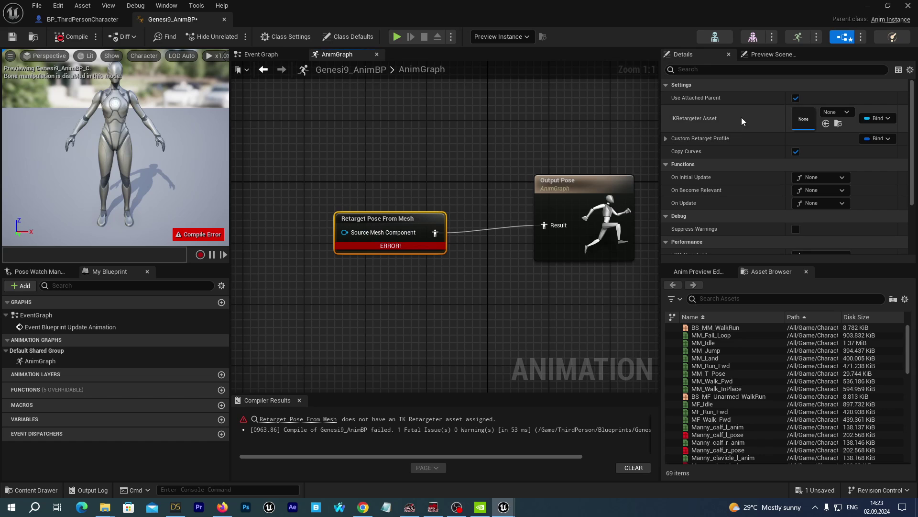
click(837, 113)
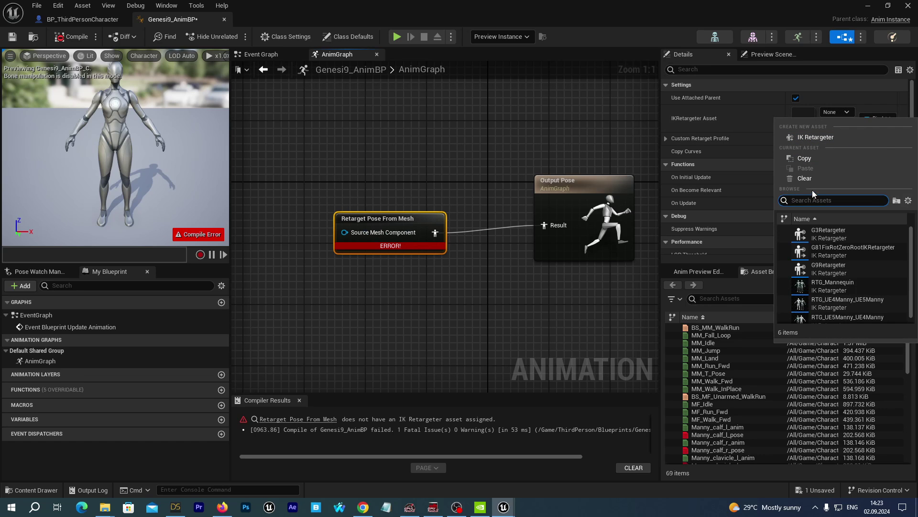
click(822, 269)
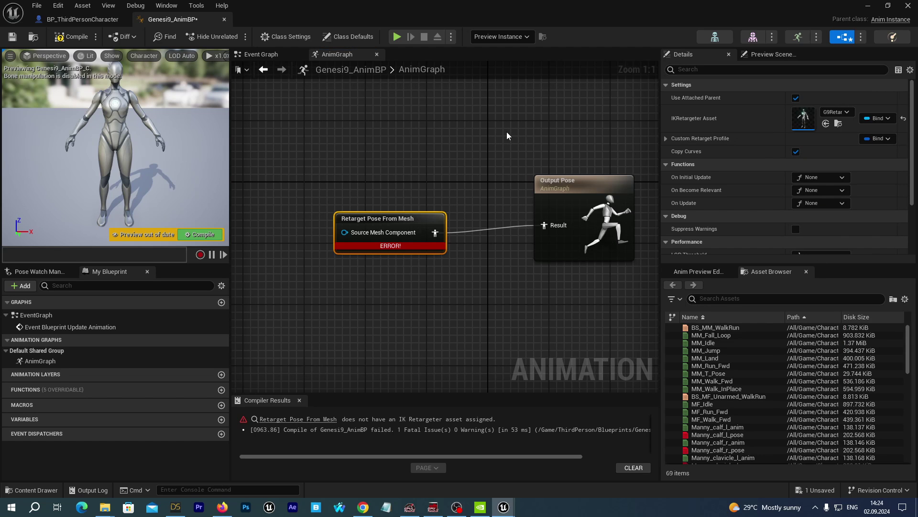
Compile and save the Genesi9_AnimBP animation blueprint and look through the compiler results.
click(71, 36)
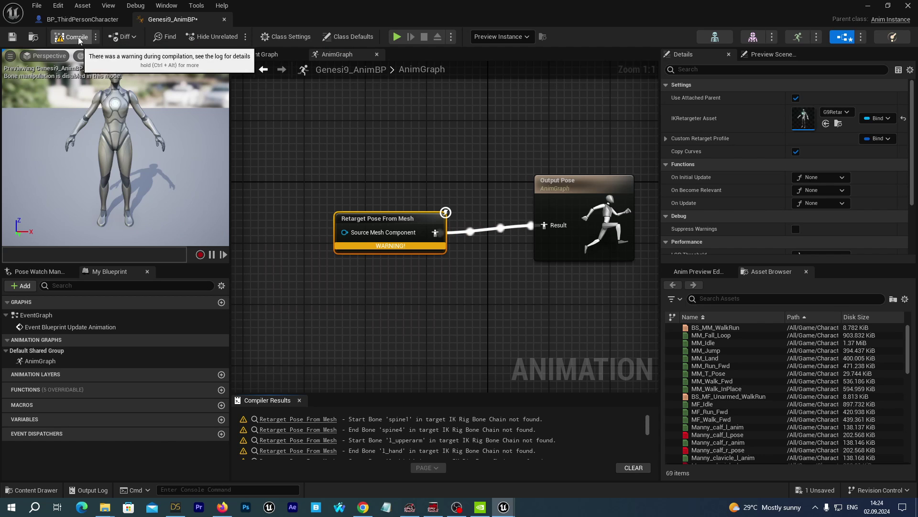
click(12, 37)
scroll(386, 436, down, 6)
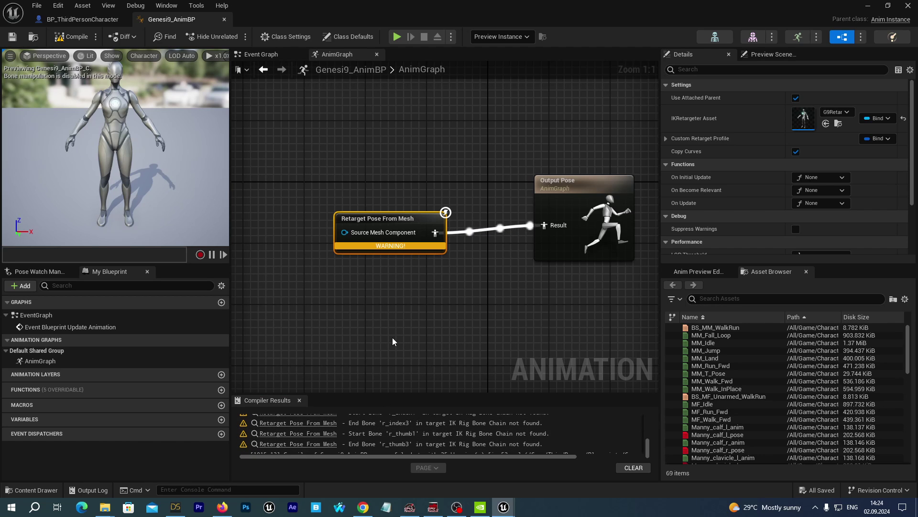
Locate the assigned G9Retargeter asset in the DazToUnreal Retarget folder and open it for editing.
click(838, 124)
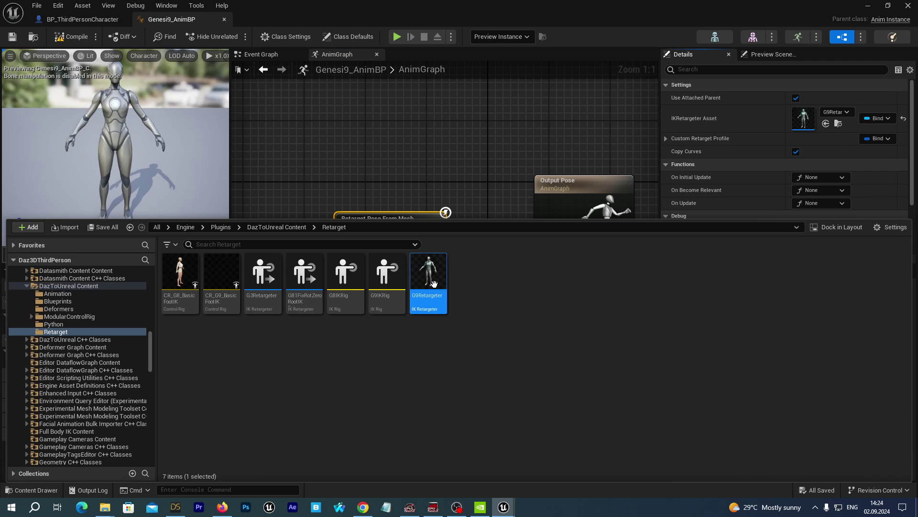
double_click(431, 283)
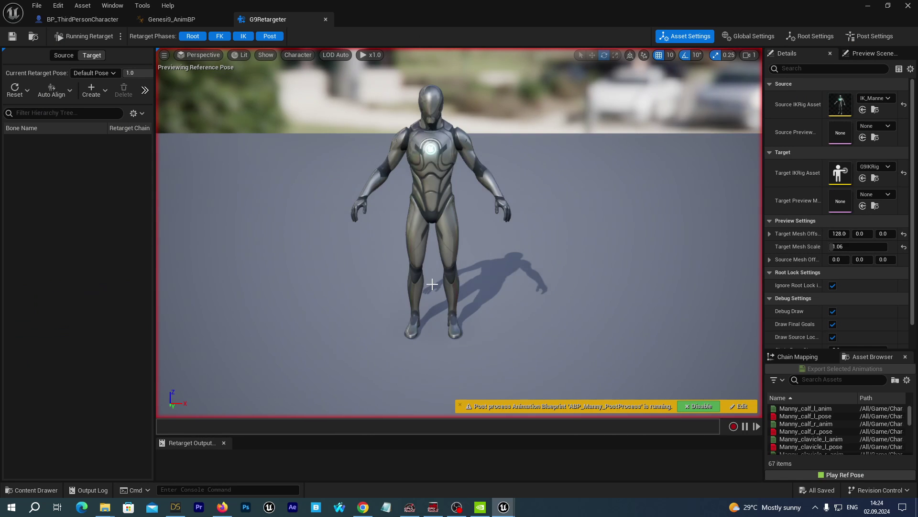
drag(508, 236, 506, 234)
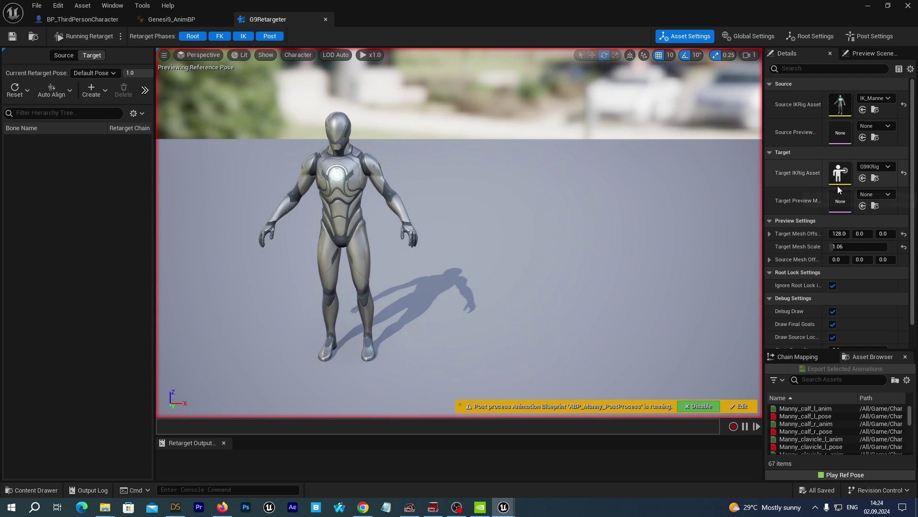
Set the retargeter's Target Preview Mesh to Victoria9 and save the G9Retargeter asset.
click(873, 194)
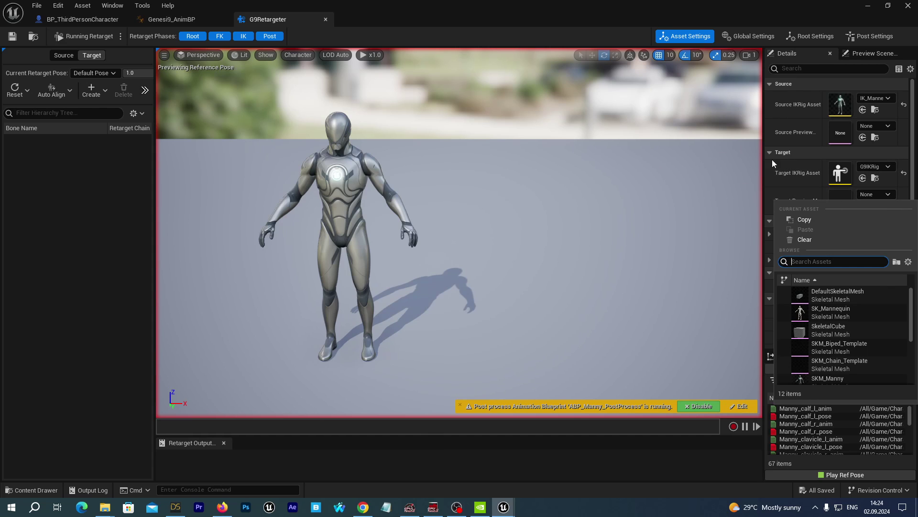
click(792, 168)
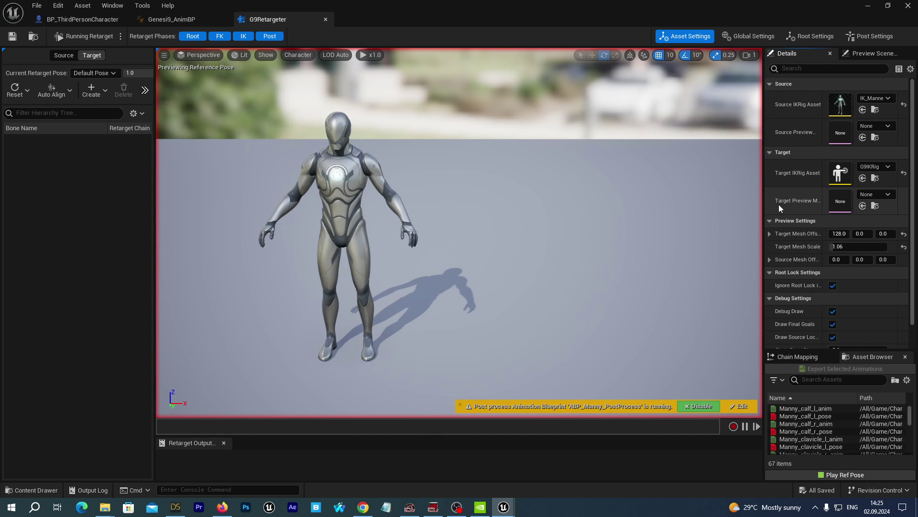
click(879, 198)
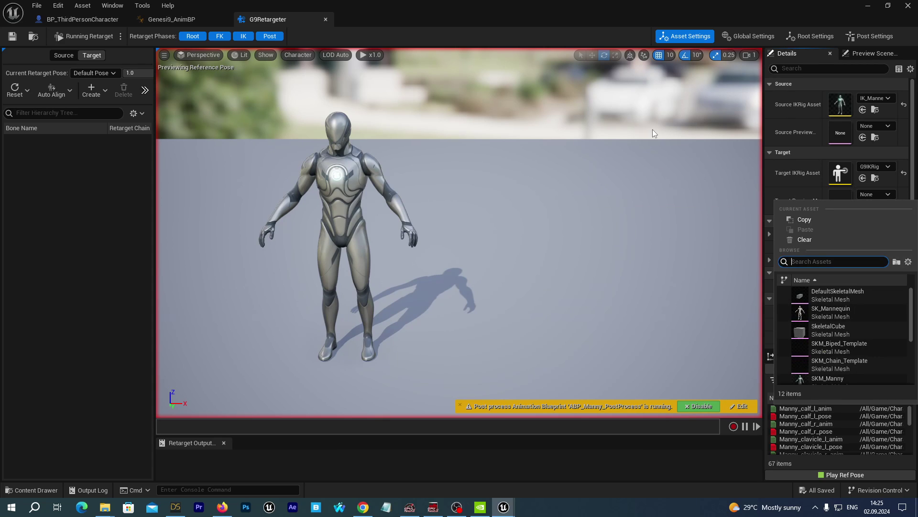
text(vic)
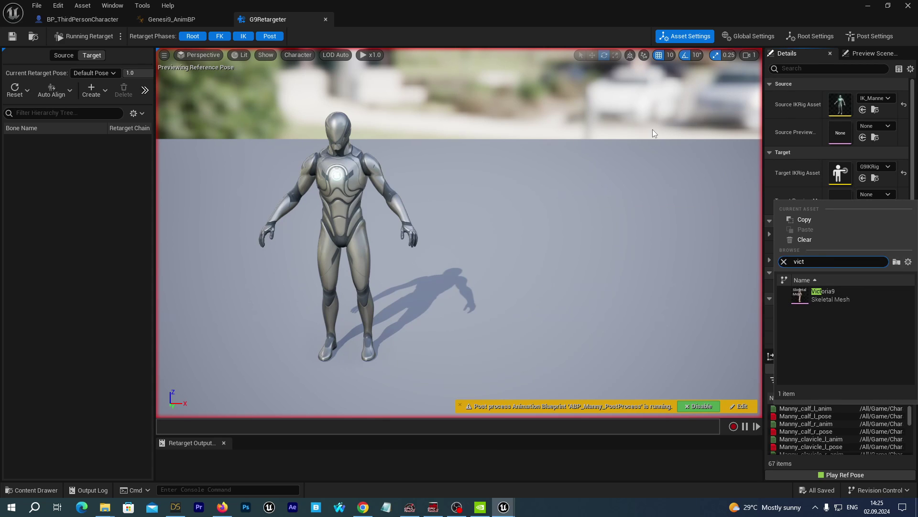
text(t)
click(835, 297)
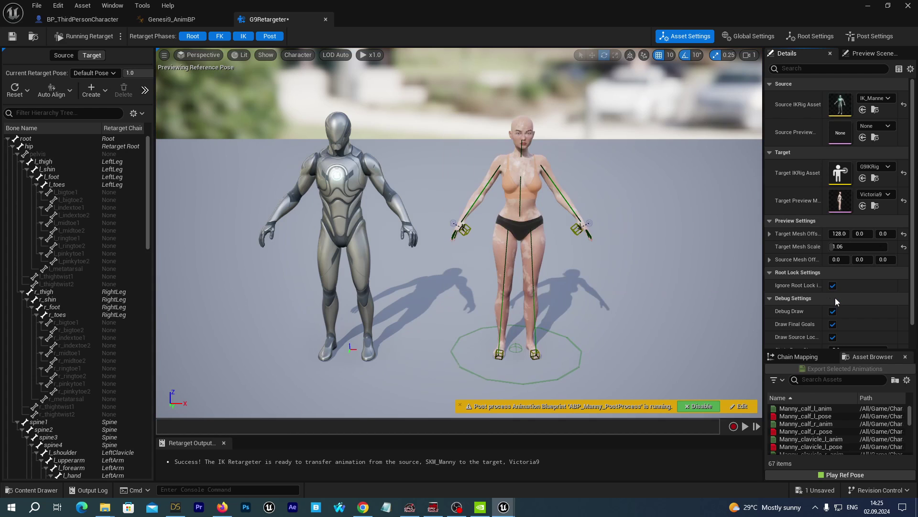
scroll(608, 252, up, 2)
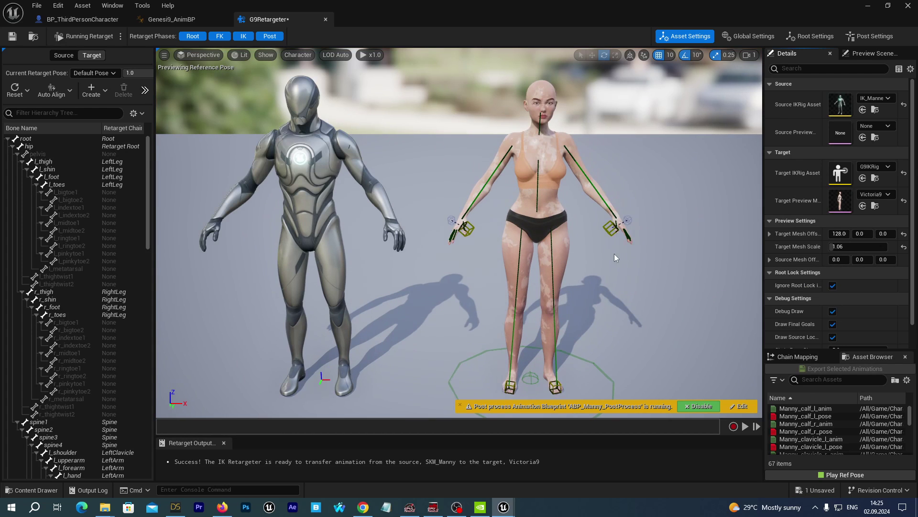
click(11, 39)
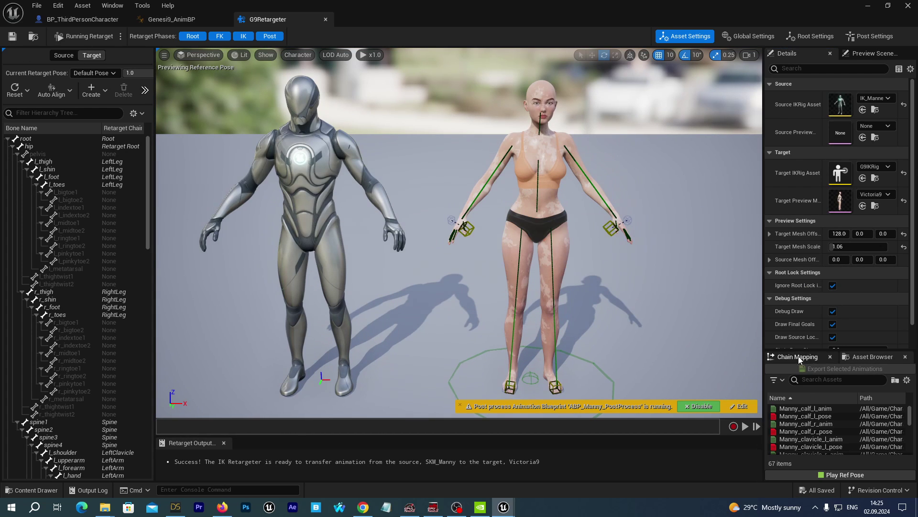
Preview the MF_Idle, MF_Run_Fwd and MF_Walk_Fwd animations on the source and target characters in the retargeter.
drag(826, 350, 826, 212)
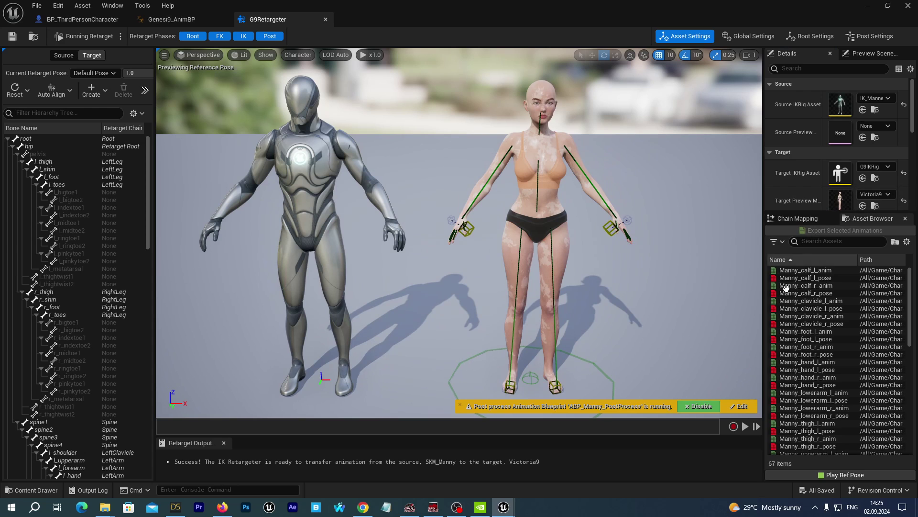
scroll(845, 360, down, 6)
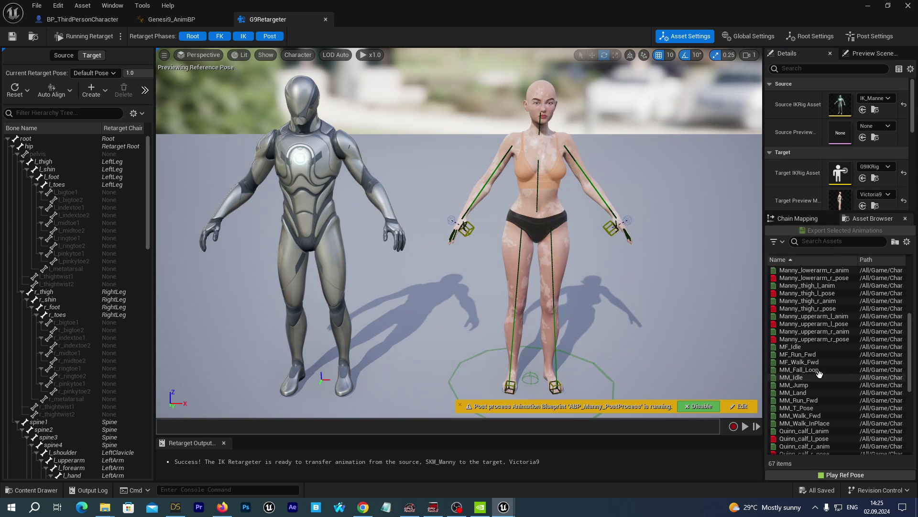
click(784, 346)
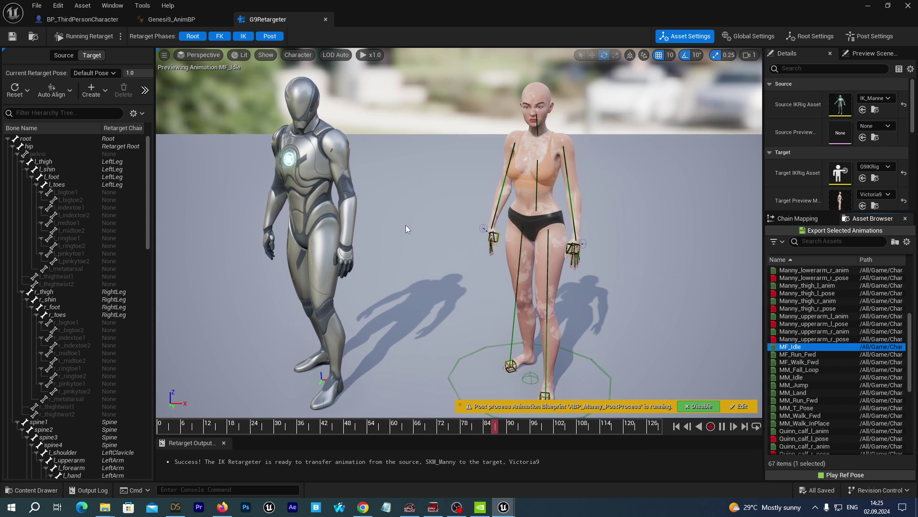
drag(410, 201, 406, 172)
mouse_move(406, 229)
mouse_down()
mouse_move(387, 232)
mouse_move(406, 229)
mouse_up()
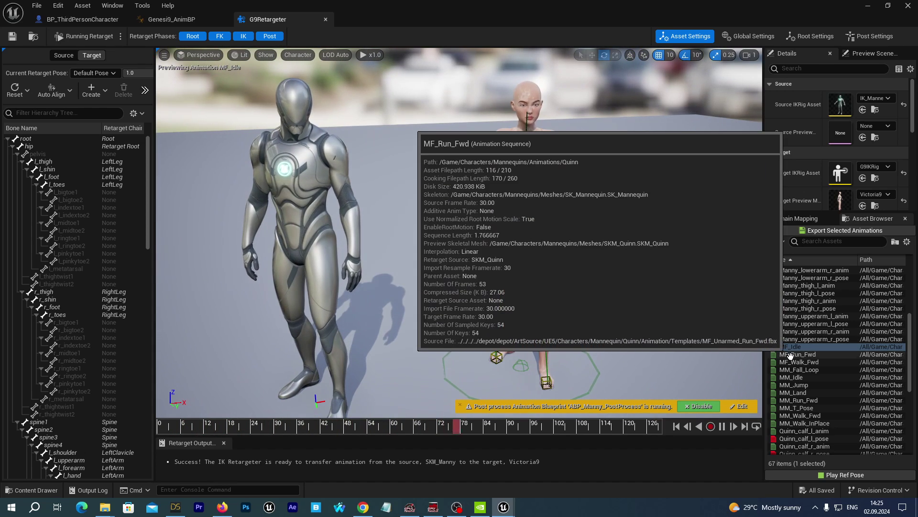
click(798, 354)
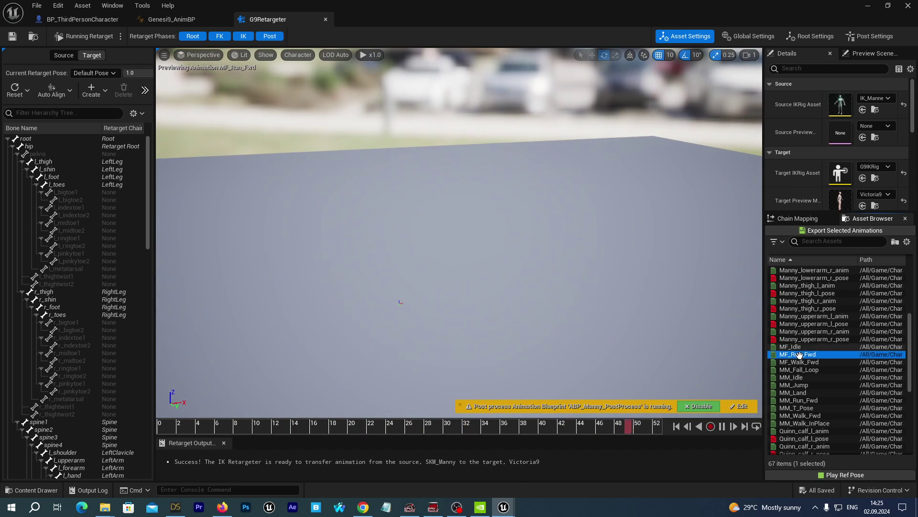
key(Down)
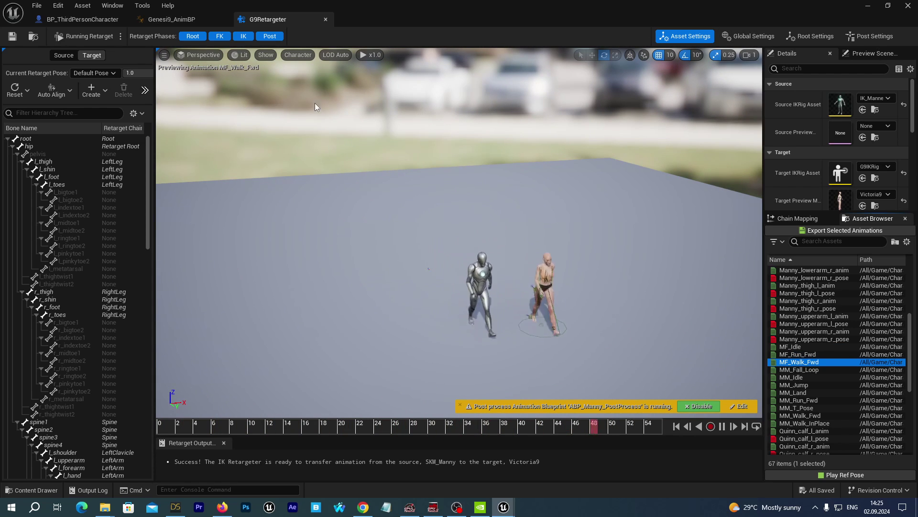
Open BP_ThirdPersonCharacter from the ThirdPerson Blueprints folder and show its 3D viewport.
click(33, 36)
scroll(81, 401, up, 10)
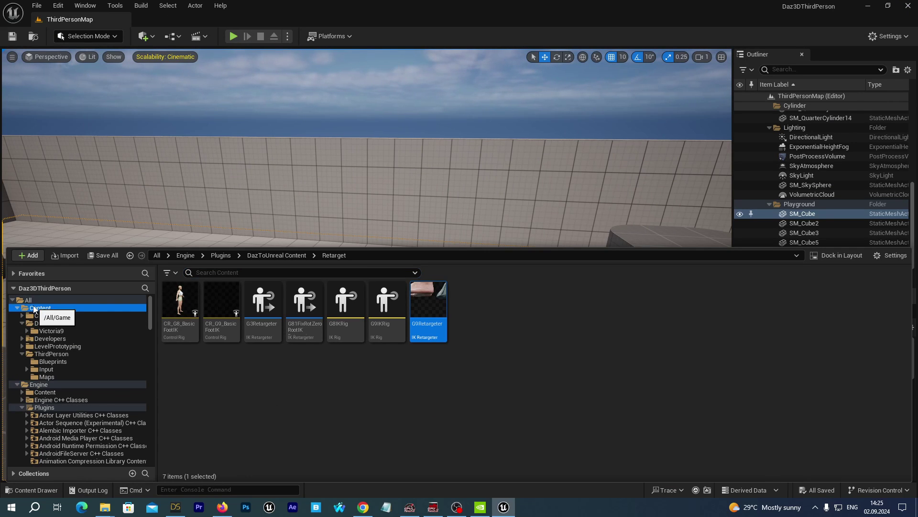
click(31, 307)
click(53, 354)
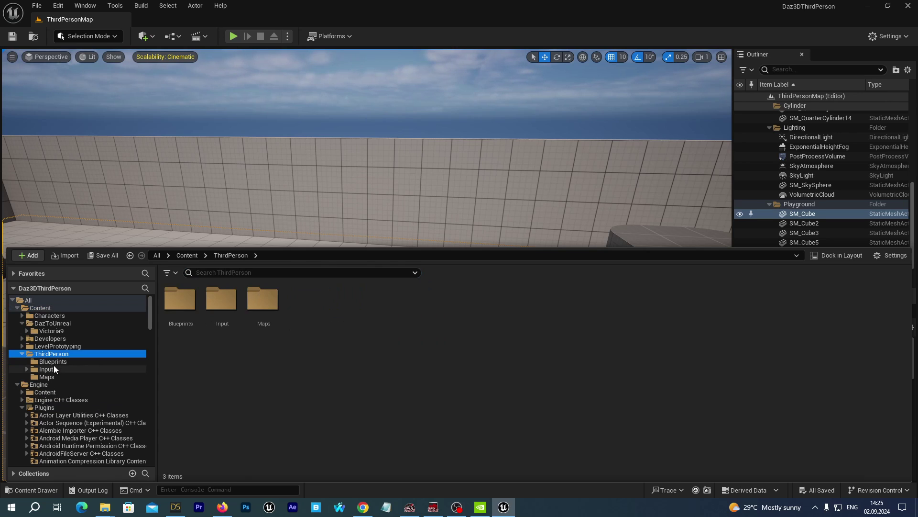
click(53, 362)
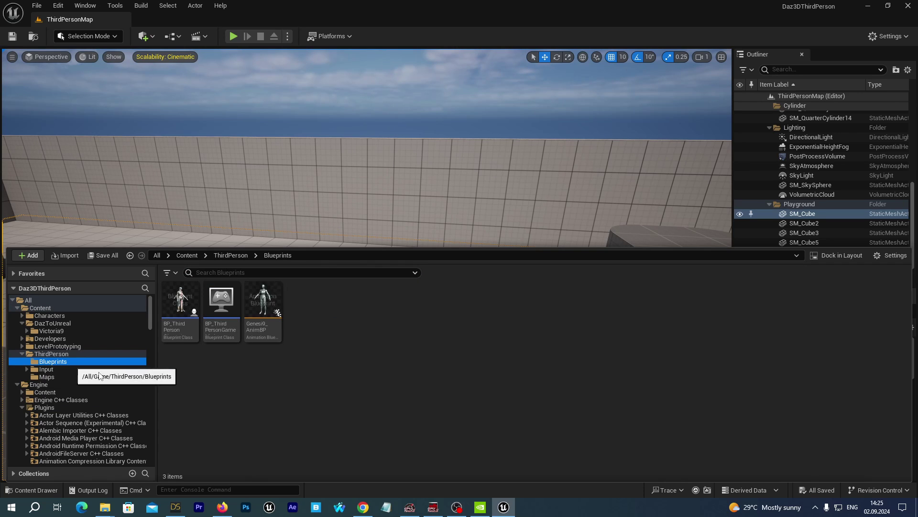
double_click(180, 315)
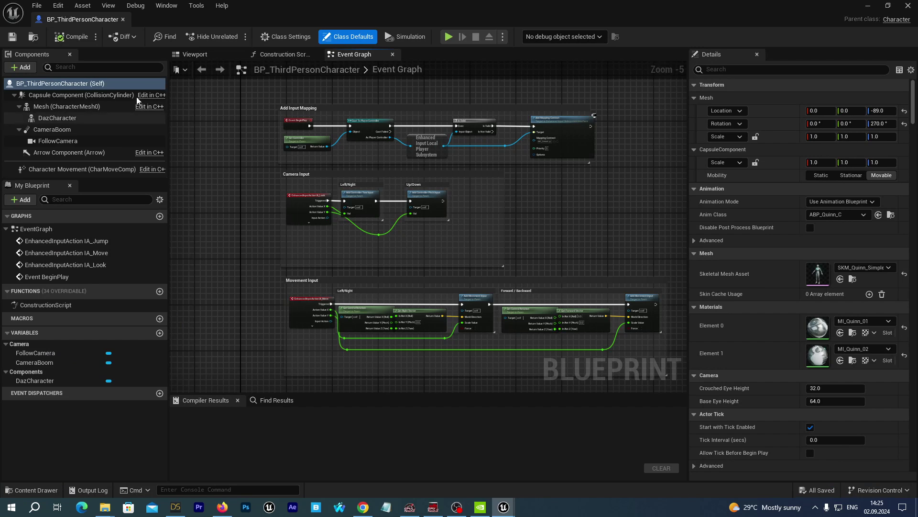
click(194, 54)
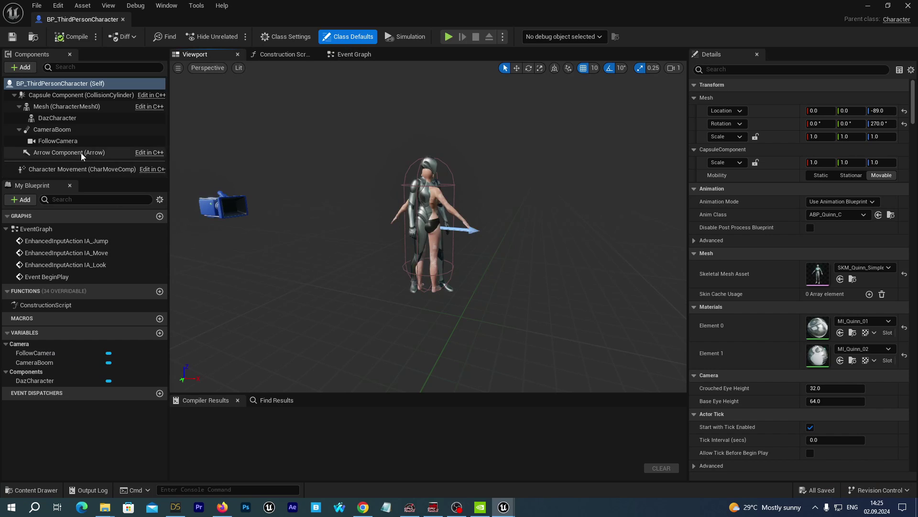
Select the DazCharacter component and keep its Animation Mode on Use Animation Blueprint.
click(59, 119)
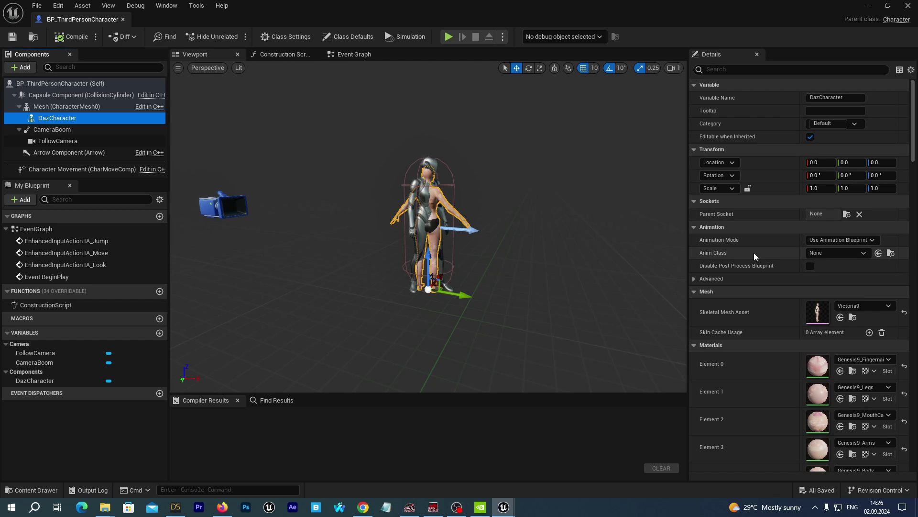
click(834, 254)
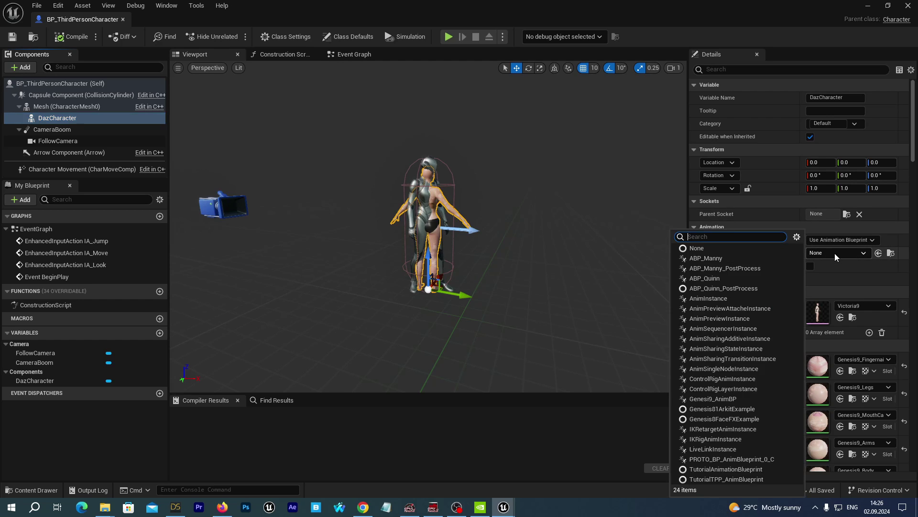
click(770, 215)
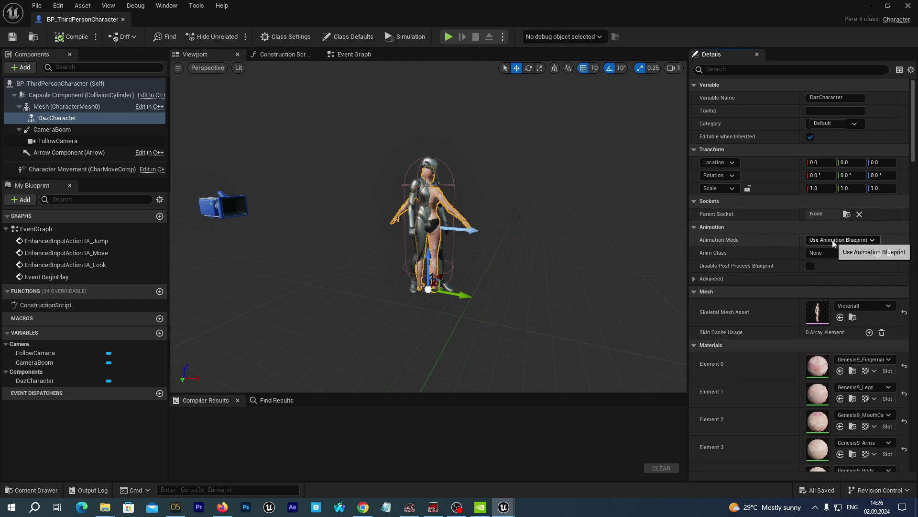
click(872, 240)
click(734, 249)
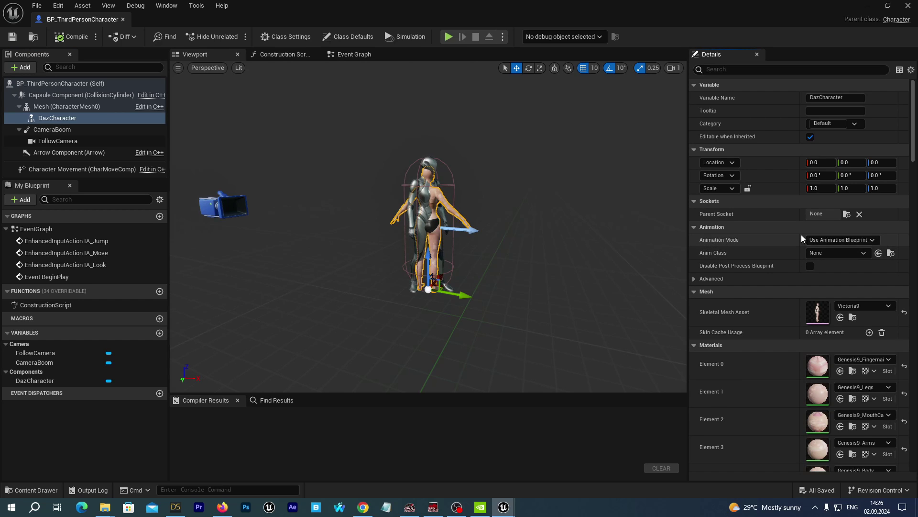
Set the DazCharacter component's Anim Class to Genesi9_AnimBP and inspect the posed character up close.
click(864, 253)
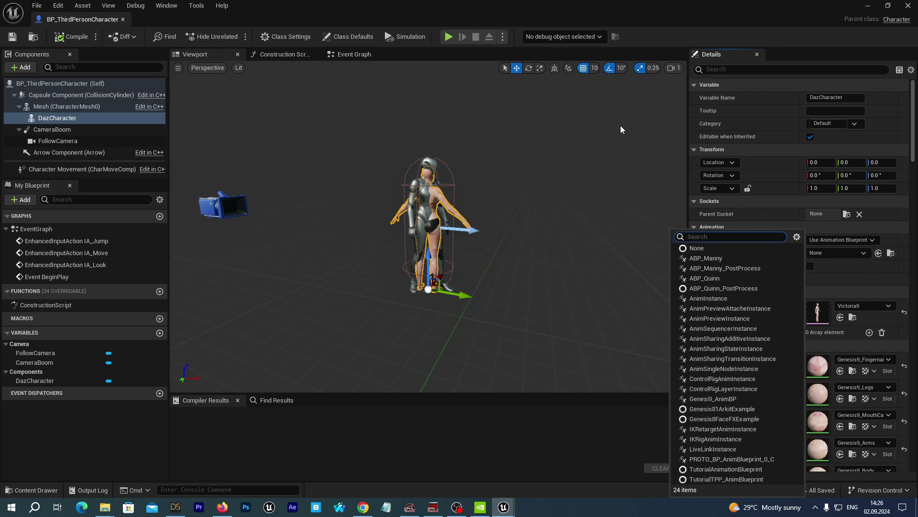
text(gens)
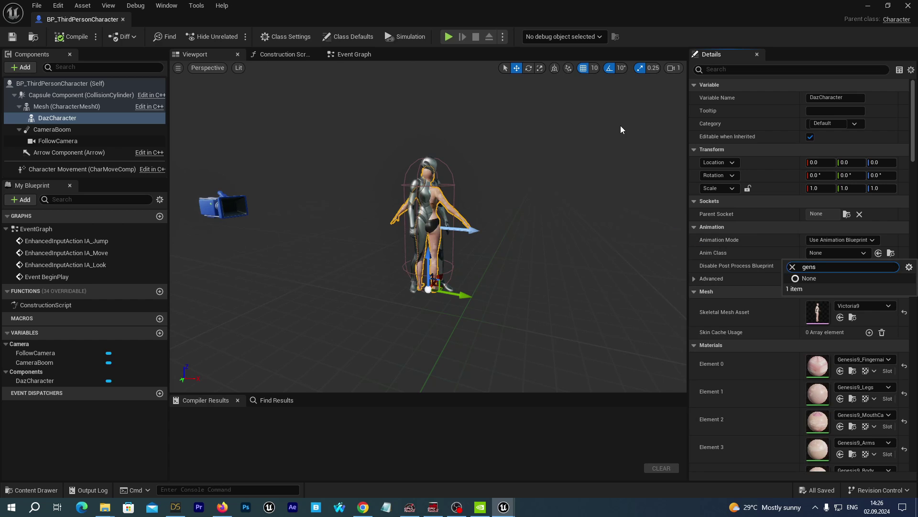
key(BackSpace)
text(e)
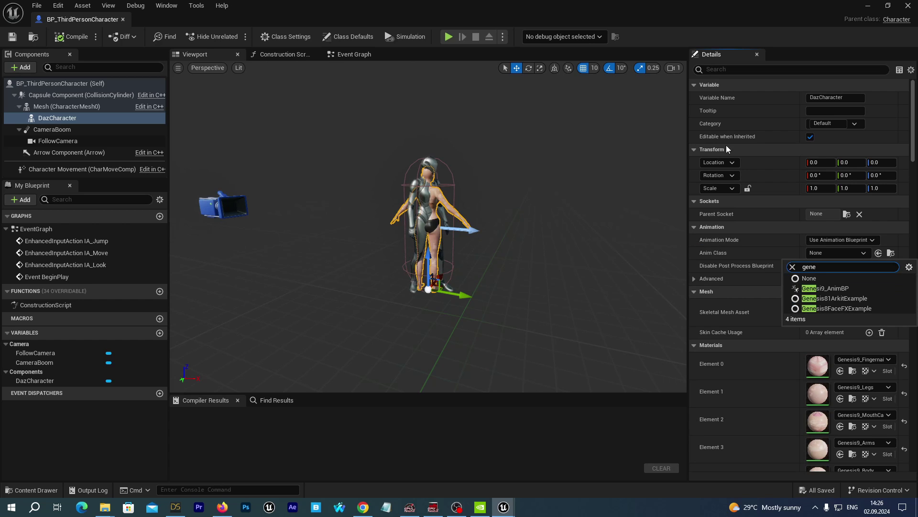
click(813, 288)
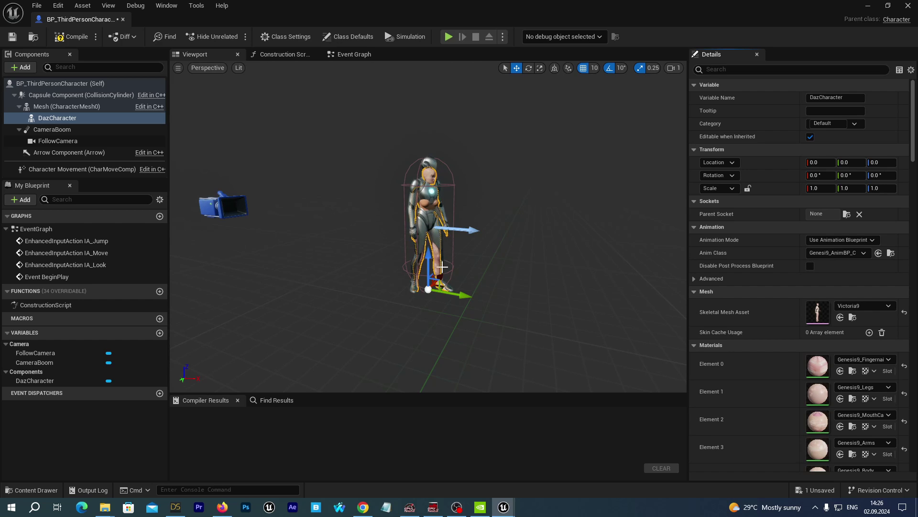
scroll(442, 267, up, 5)
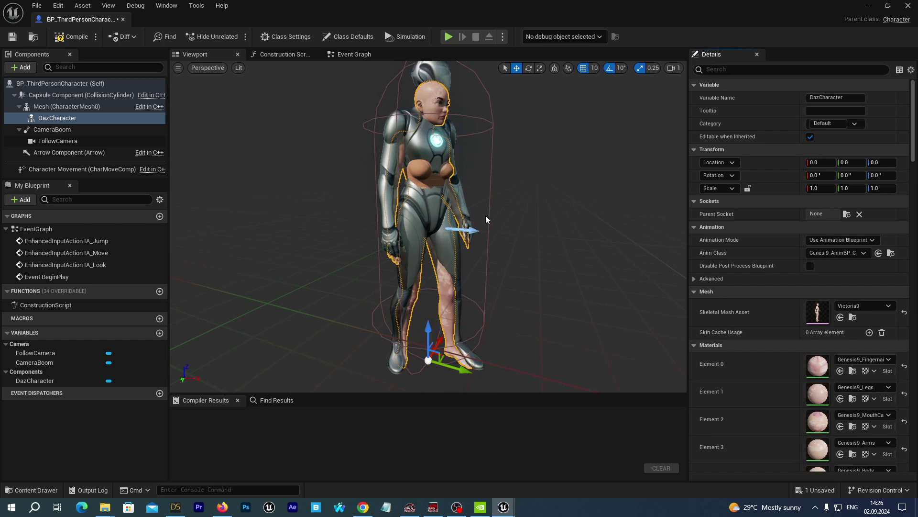
Hide the parent Mesh (CharacterMesh0) component by turning off its Visible rendering property.
scroll(486, 215, down, 4)
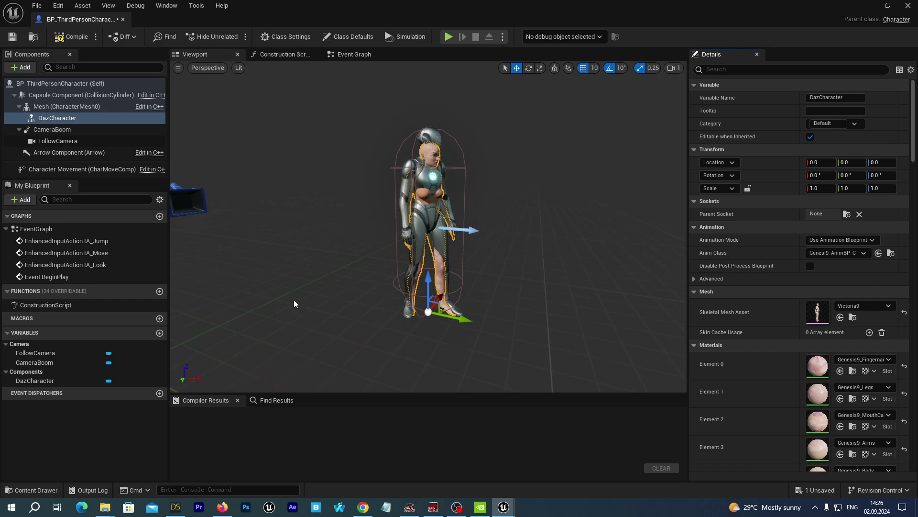
drag(294, 300, 369, 292)
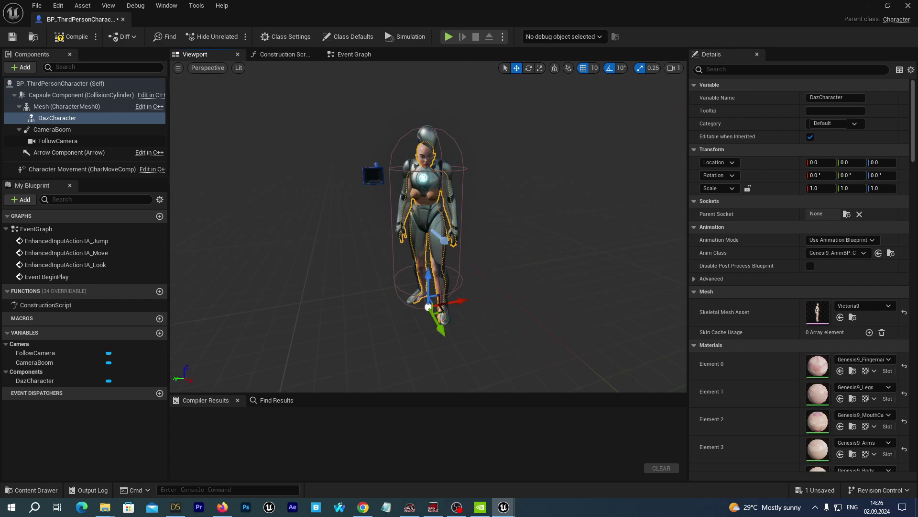
click(45, 106)
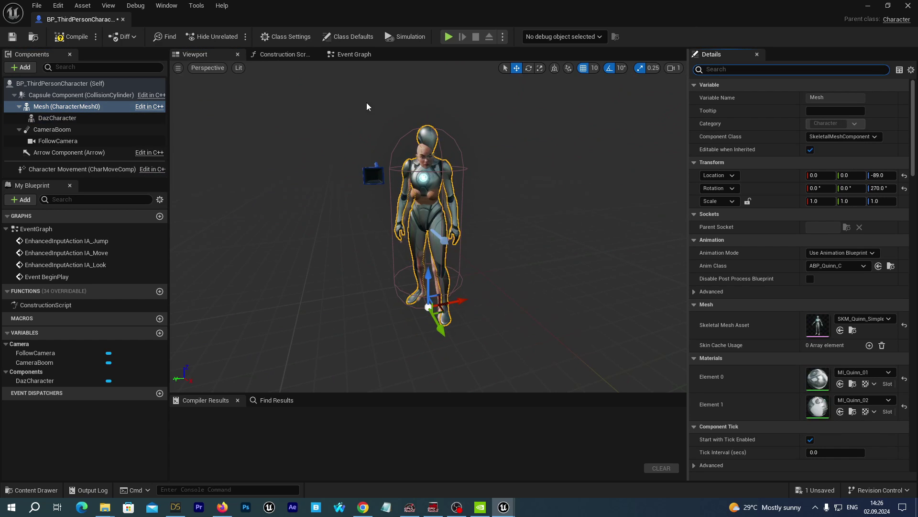
click(846, 69)
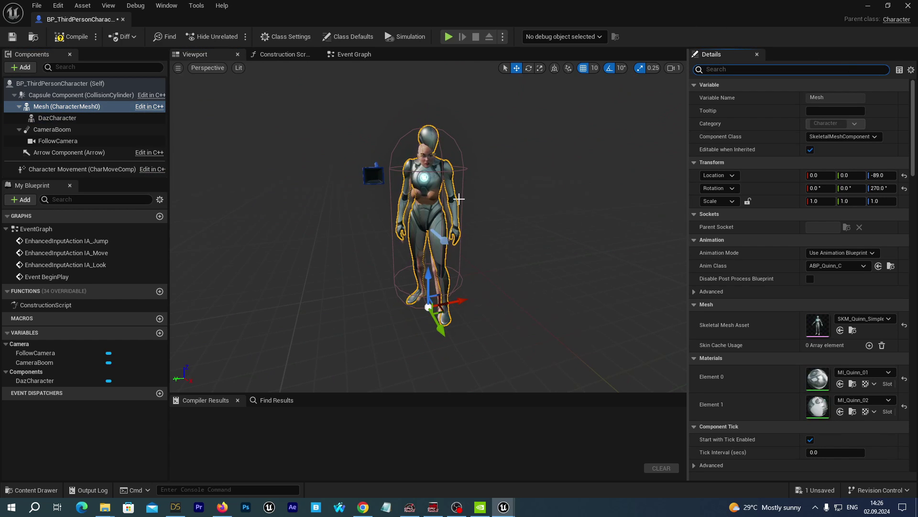
text(visi)
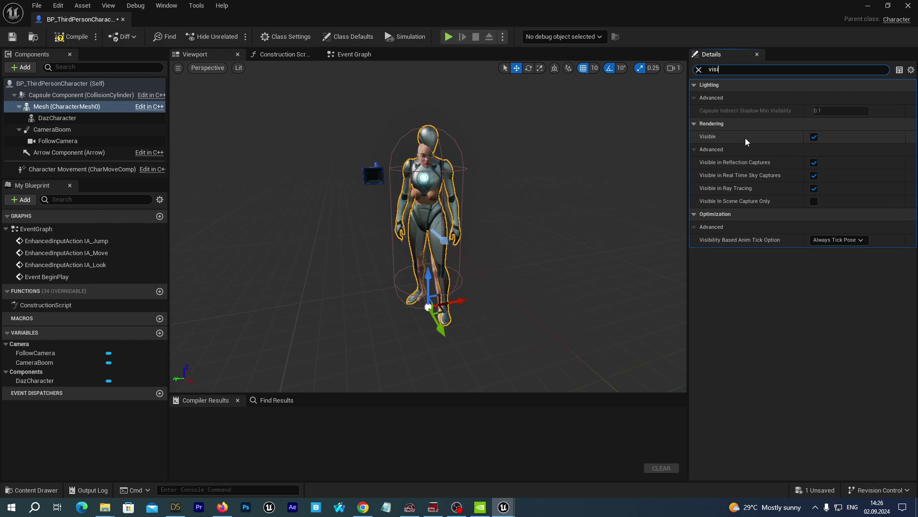
click(814, 137)
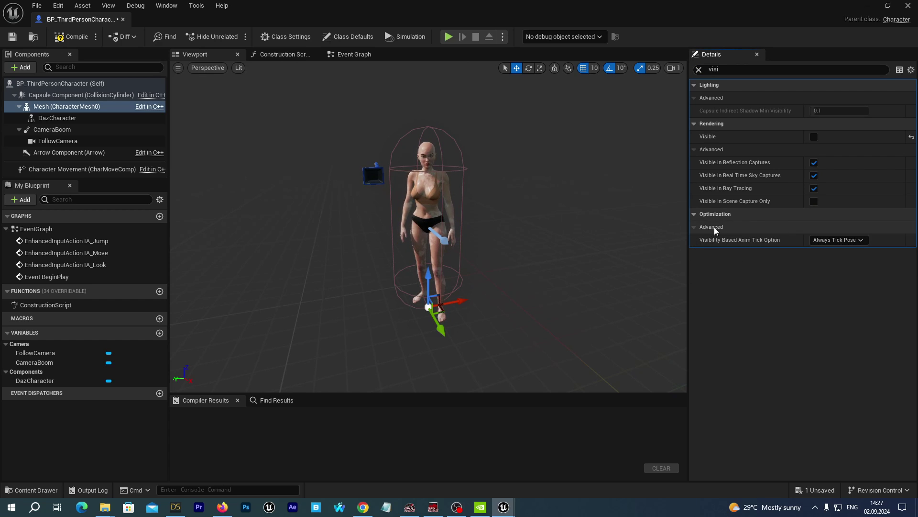
Set the Mesh's Visibility Based Anim Tick Option to Always Tick Pose and Refresh Bones, then compile, save and close the blueprint.
click(845, 240)
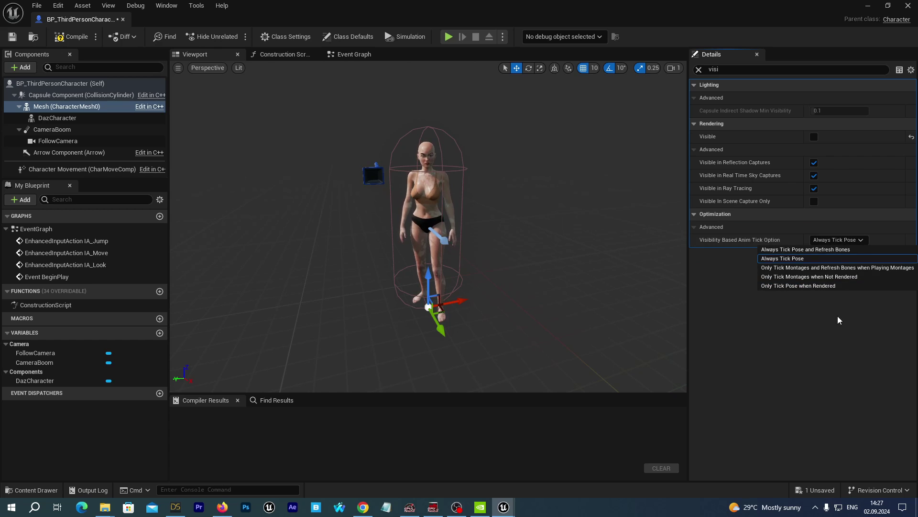
click(776, 250)
click(71, 37)
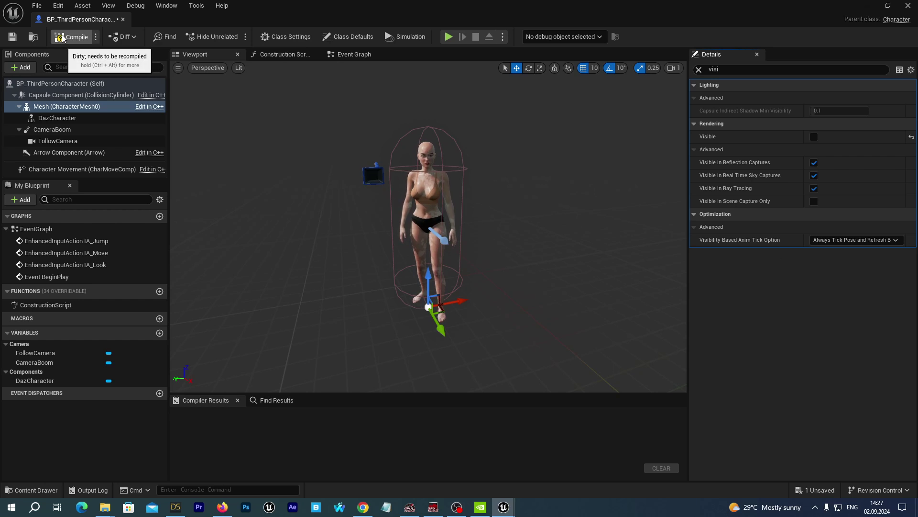
click(13, 38)
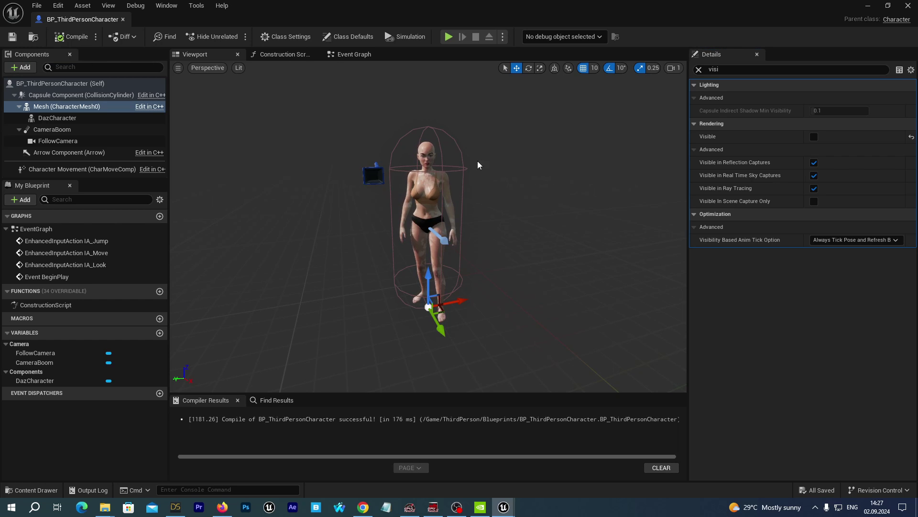
click(908, 6)
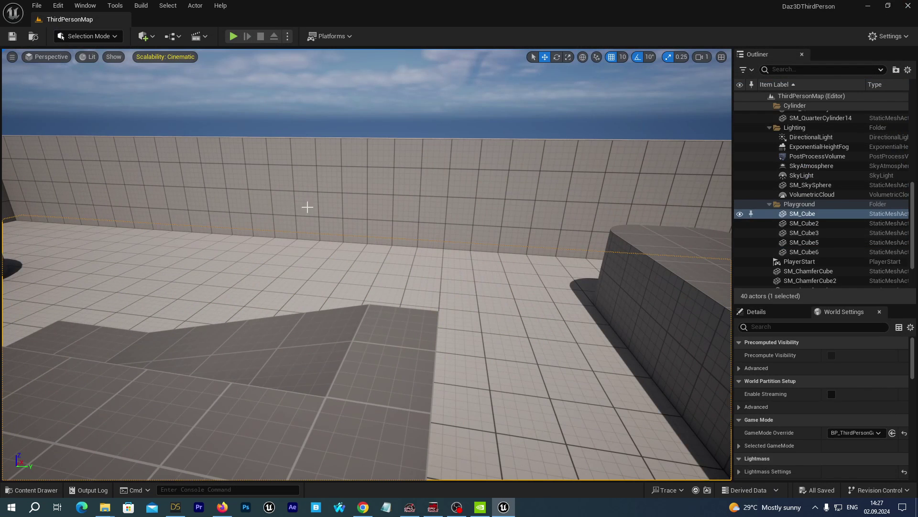
Play ThirdPersonMap in the editor and test the Daz character by running and jumping around the level.
click(233, 37)
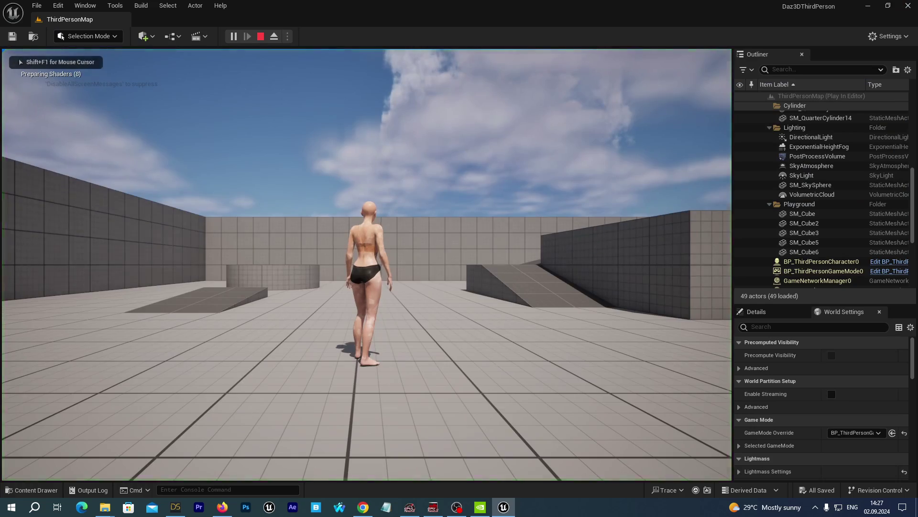
key(w)
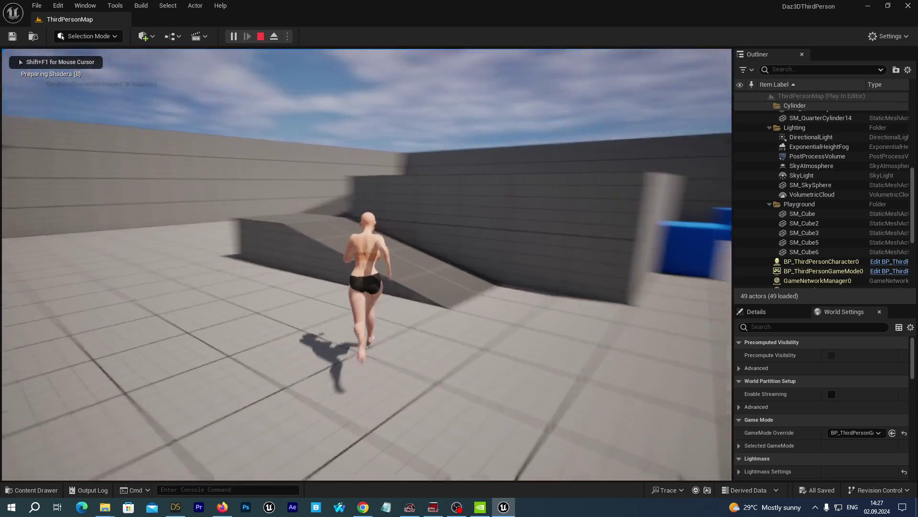
key(space)
key(space)
key(w)
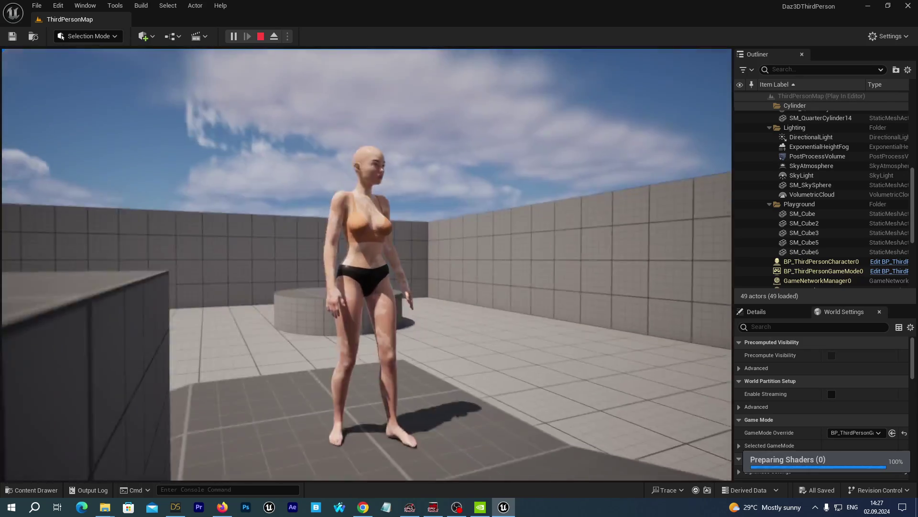
key(w)
key(w)
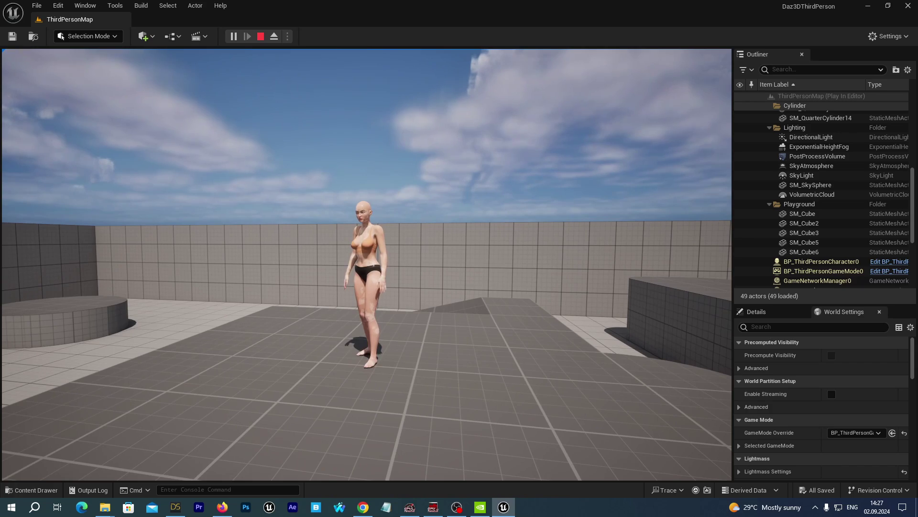
key(w)
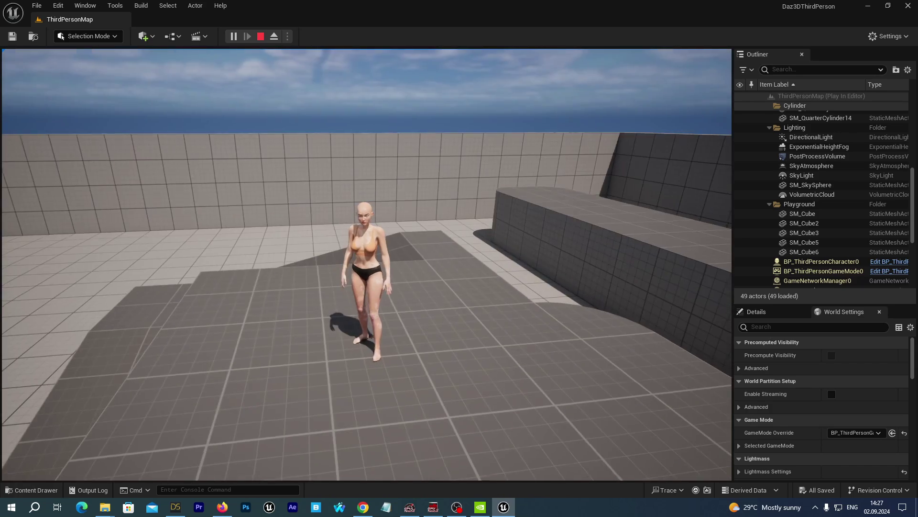